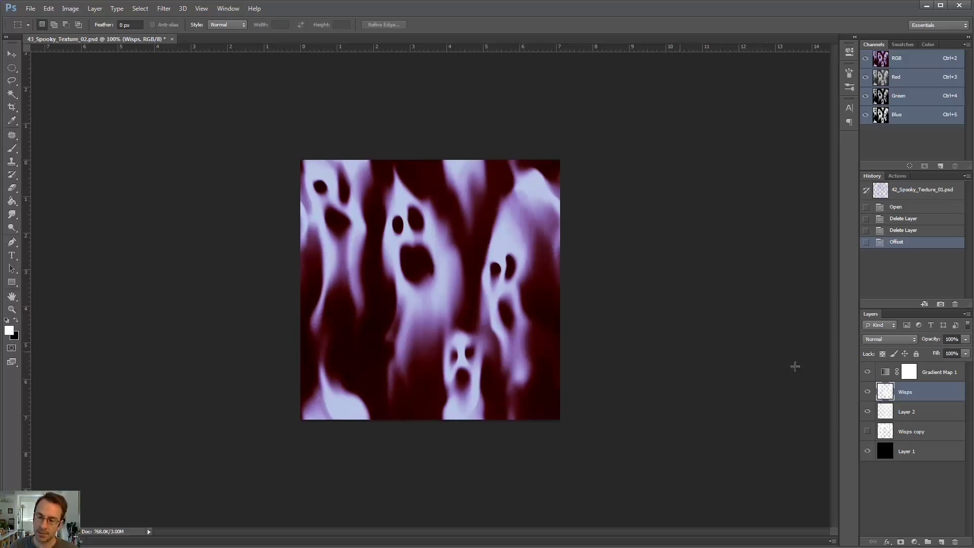
left_click(867, 372)
left_click(867, 392)
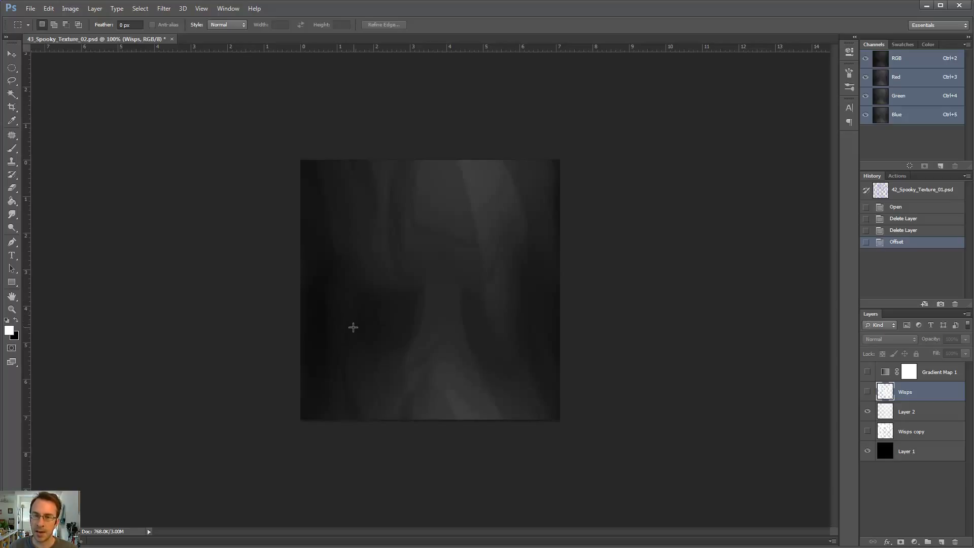
left_click(867, 392)
left_click(867, 372)
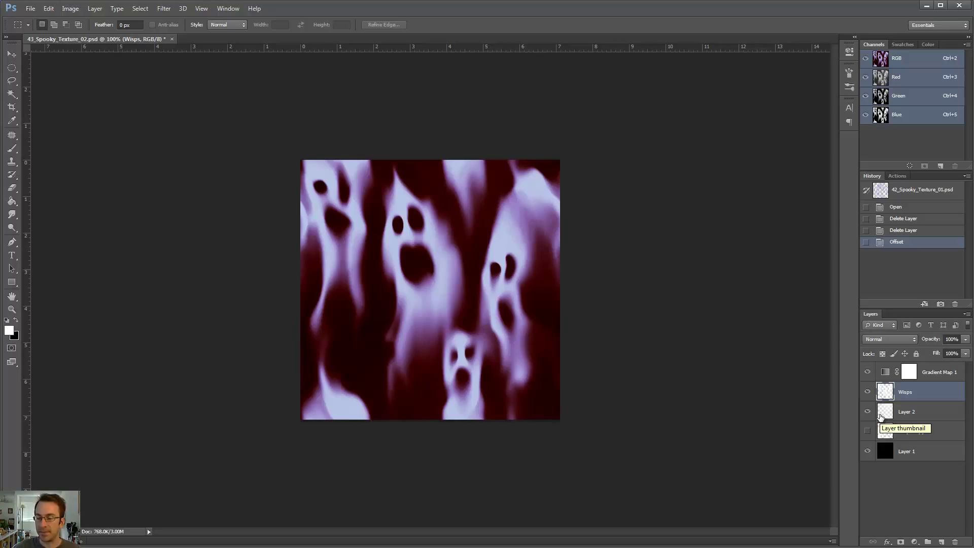
Toggle Layer 1 and Wisps visibility to compare the ghosts over transparency.
left_click(930, 376)
left_click(929, 392)
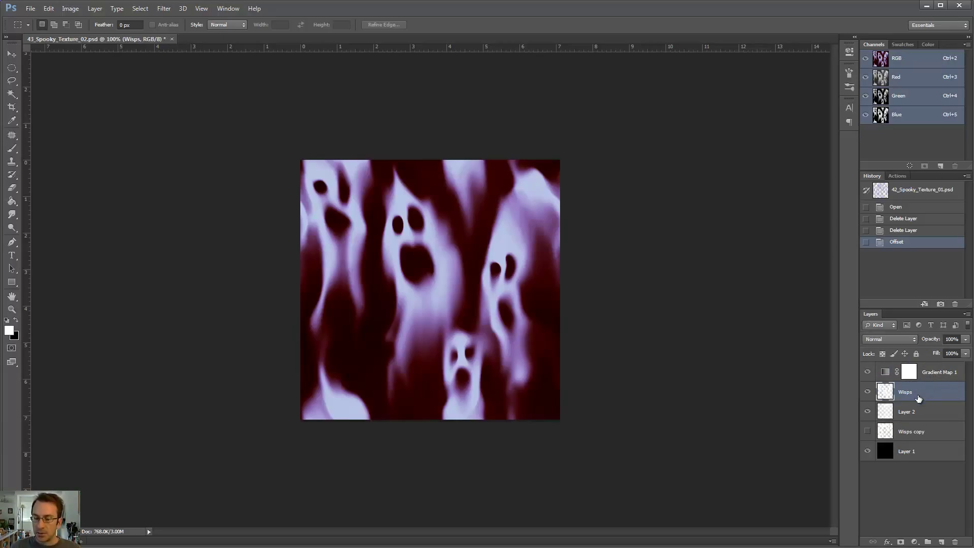
left_click(868, 452)
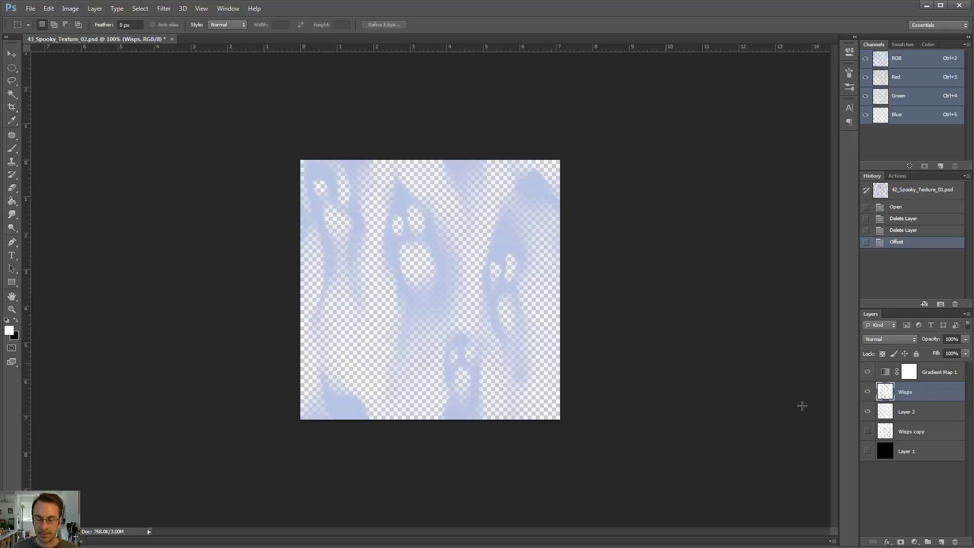
left_click(867, 451)
left_click(867, 451)
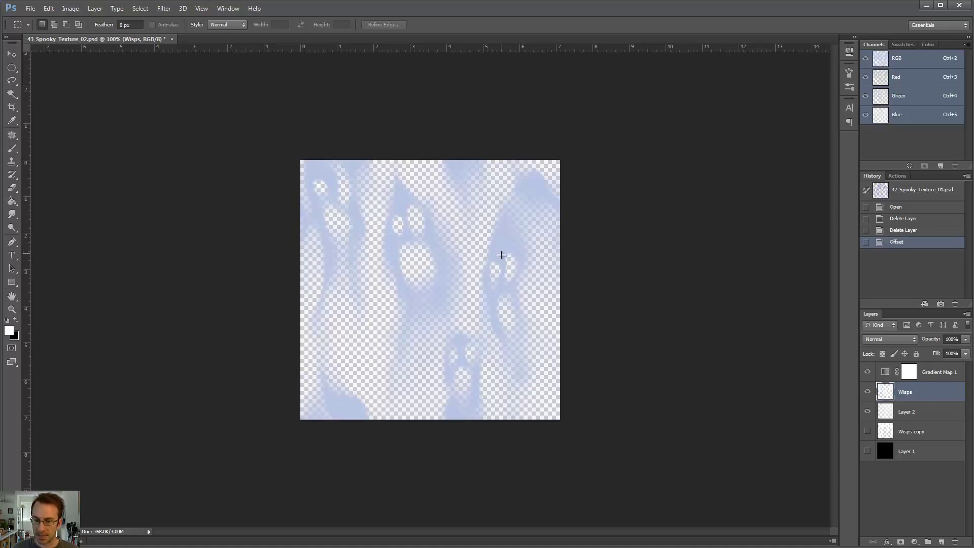
left_click(867, 392)
left_click(867, 392)
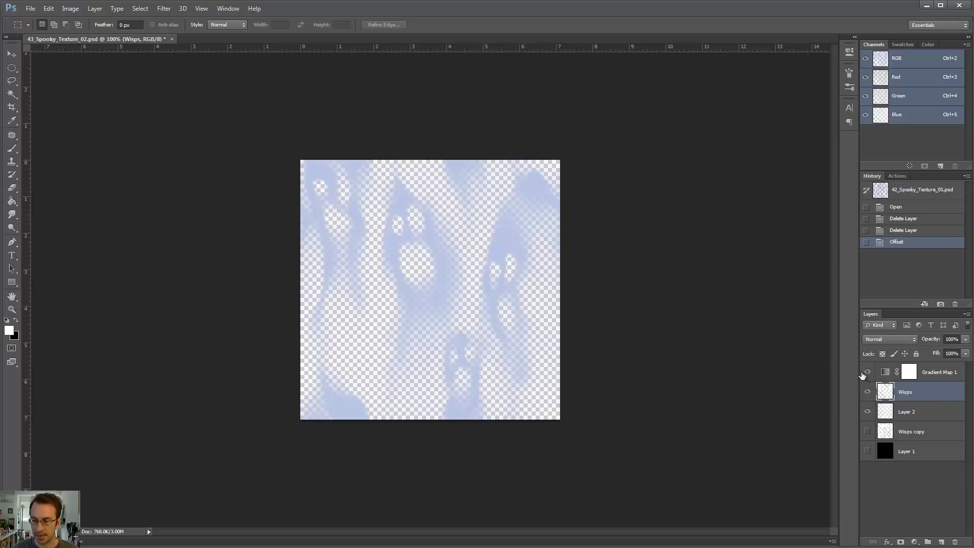
Inspect the Gradient Map 1 properties, then show Layer 1's black background again.
left_click(889, 374)
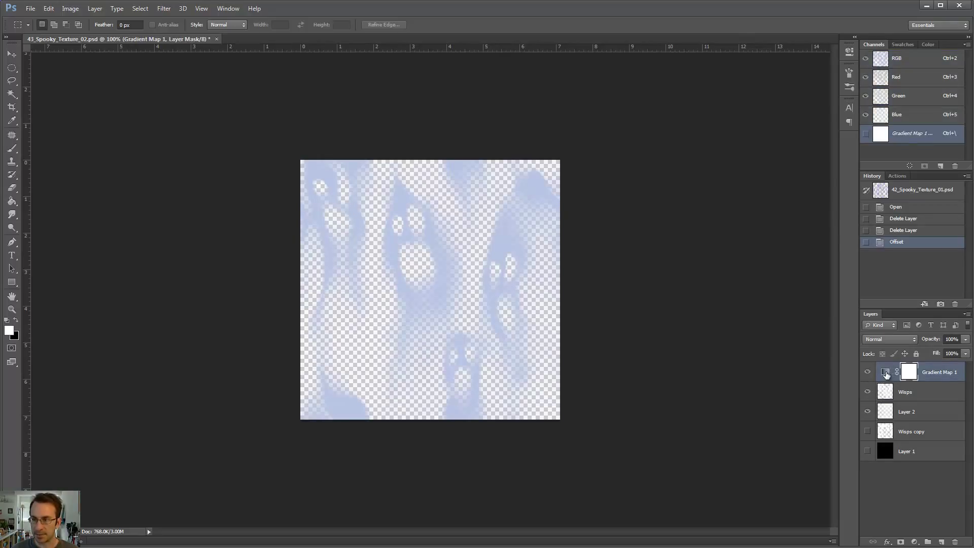
double_click(885, 374)
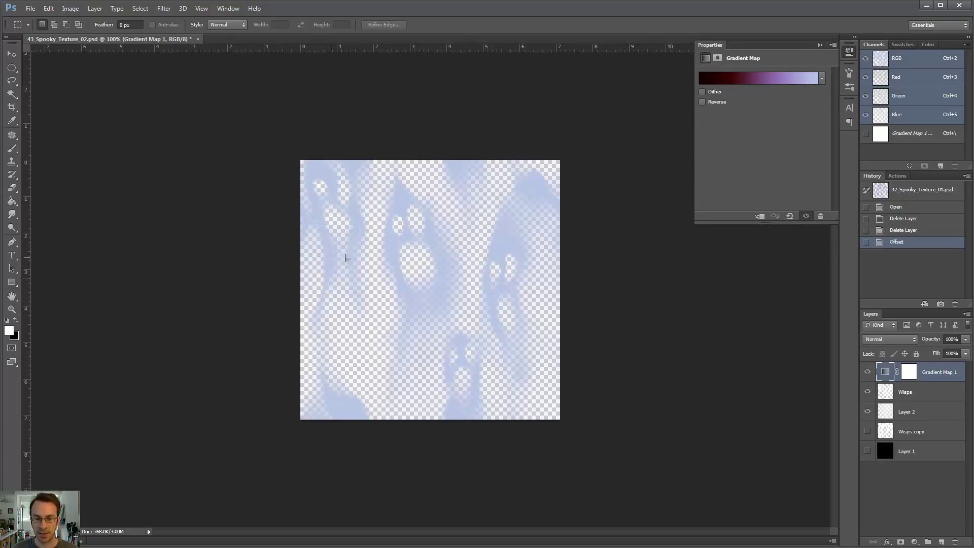
left_click(821, 46)
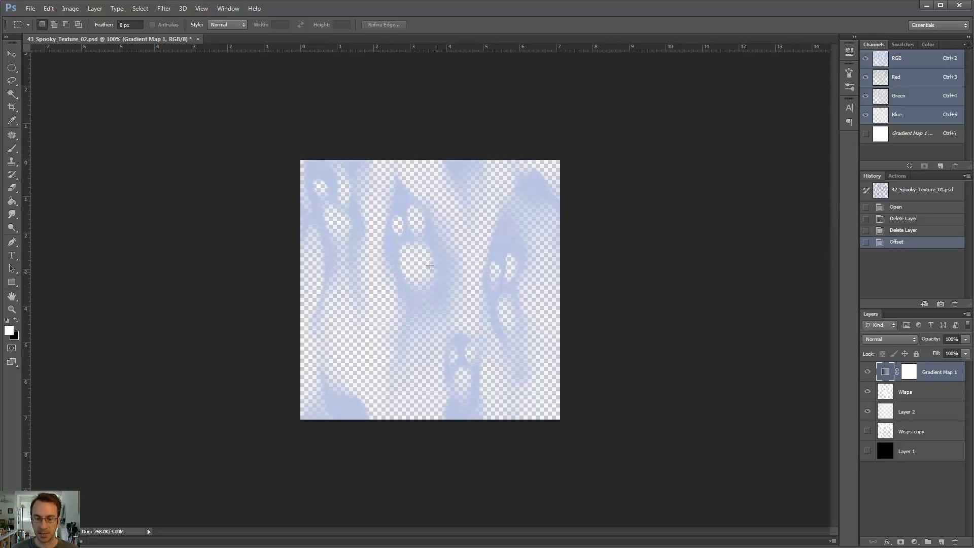
left_click(868, 451)
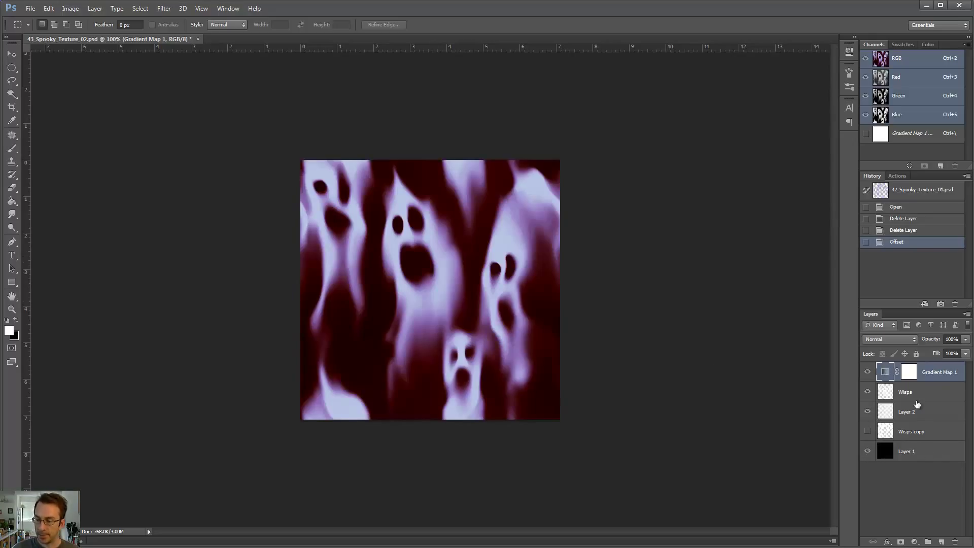
Hide Gradient Map 1 and move Wisps copy below Layer 1.
left_click(868, 372)
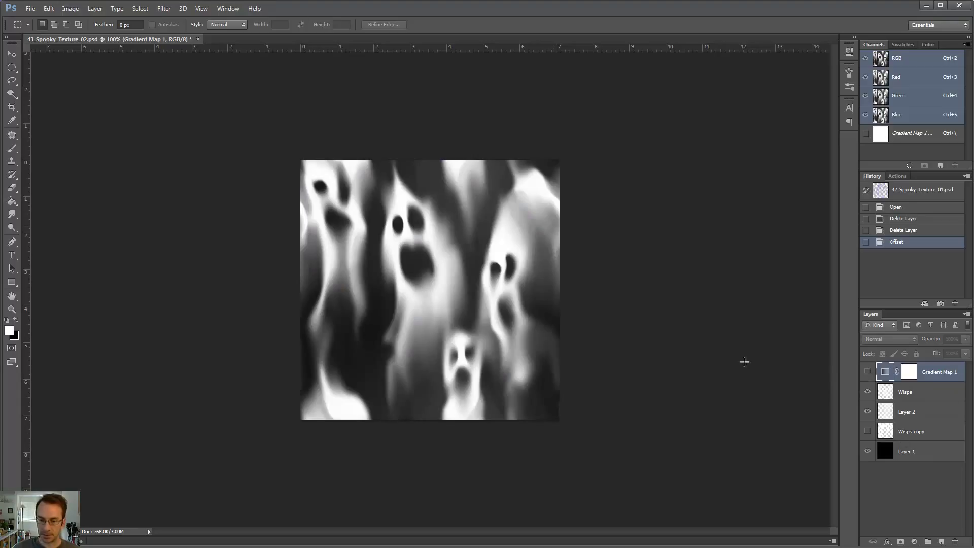
left_click(912, 401)
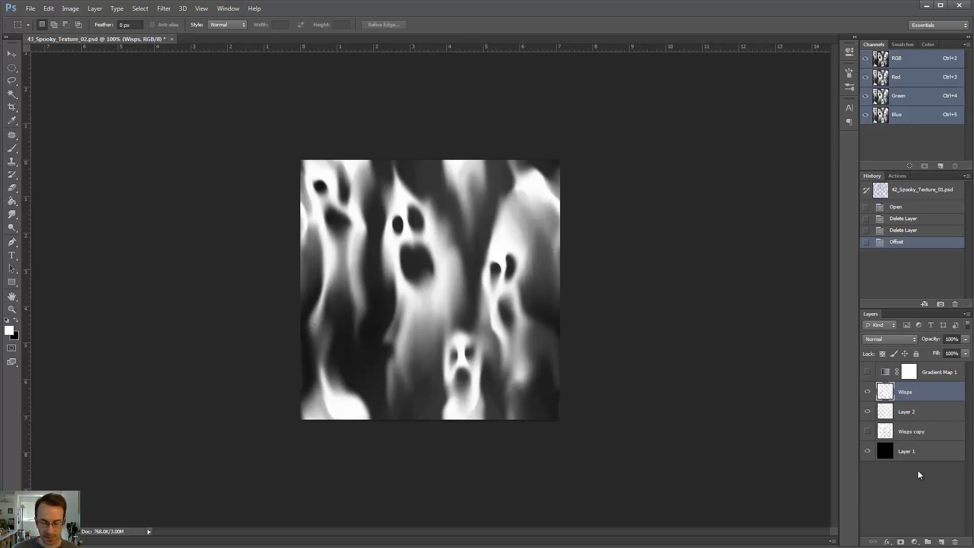
left_click(913, 451, "shift")
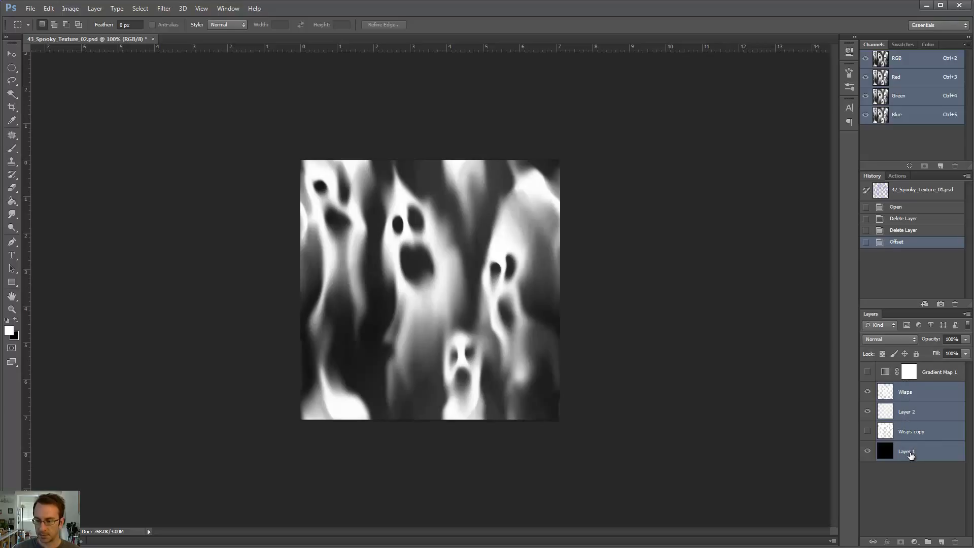
left_click_drag(913, 431, 908, 467)
Select Wisps, Layer 2 and Layer 1 together and duplicate all three.
left_click(914, 432)
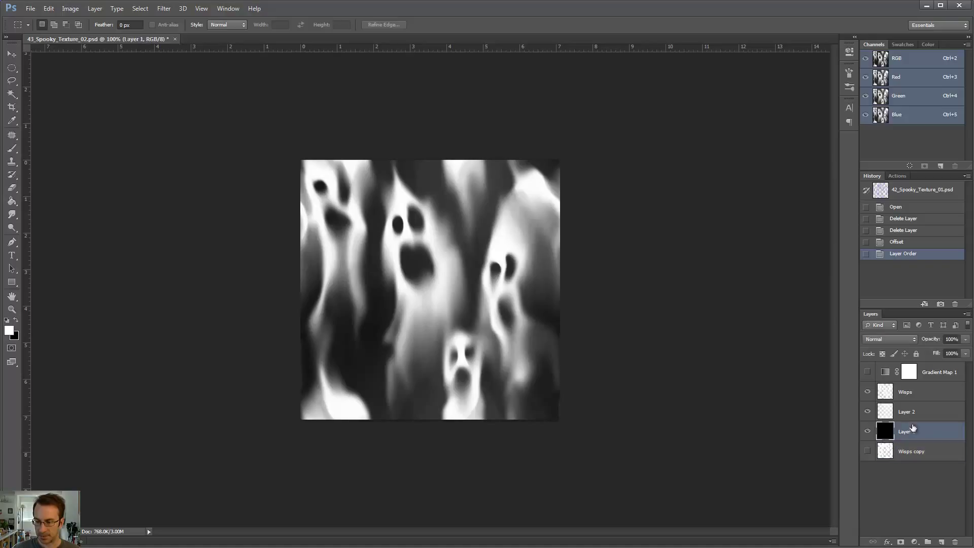
left_click(913, 390)
left_click(919, 428, "shift")
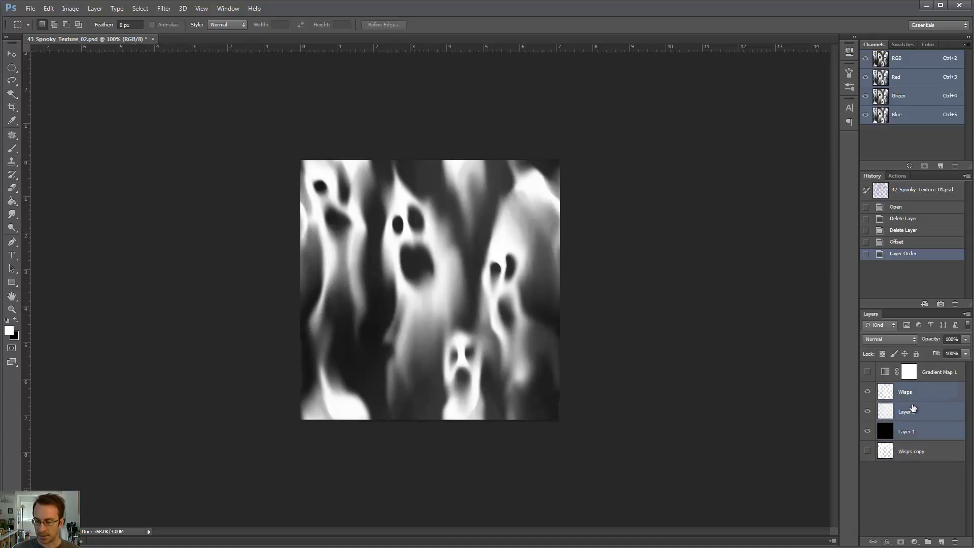
left_click(911, 406)
left_click(912, 395, "shift")
left_click(917, 431, "shift")
left_click_drag(908, 435, 940, 543)
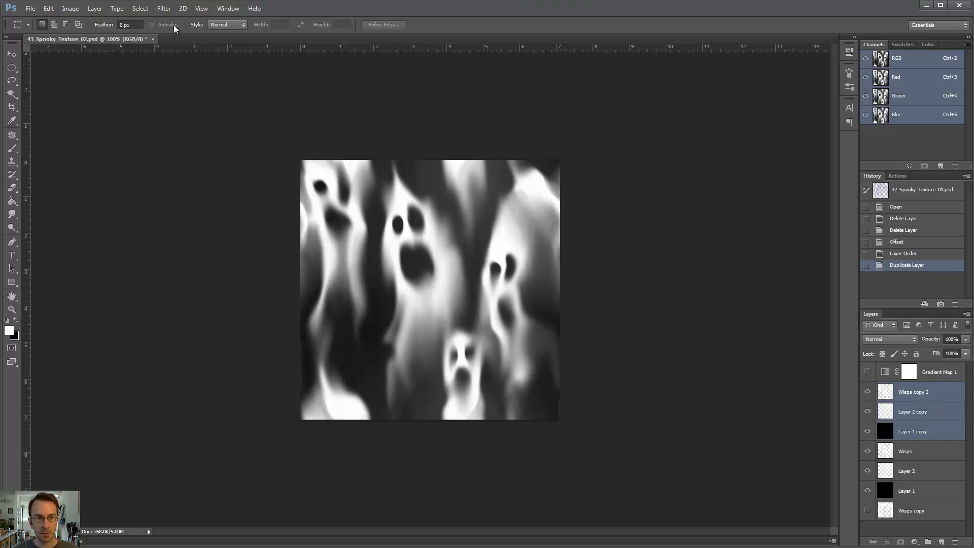
Merge the three selected copies into one Wisps copy 2 layer with Ctrl+E.
left_click(117, 8)
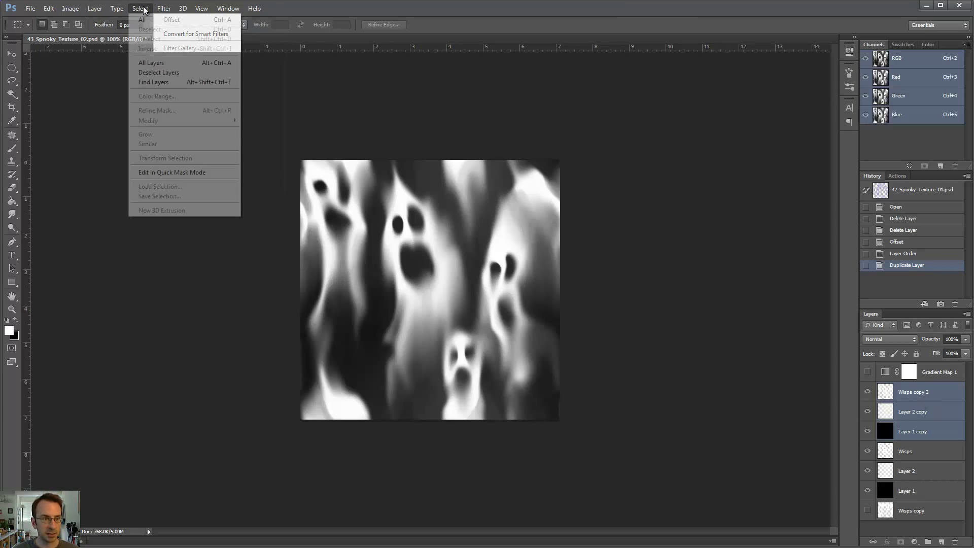
mouse_move(95, 9)
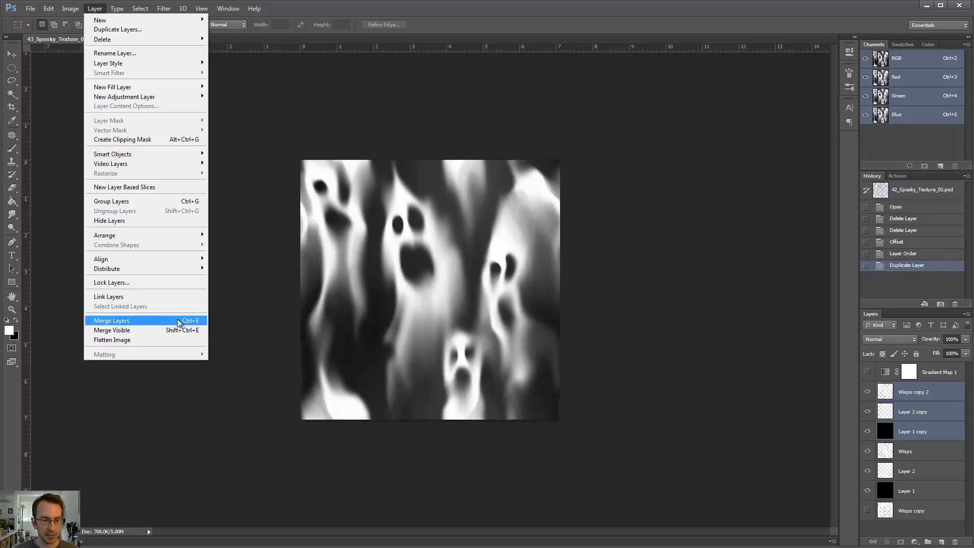
left_click(766, 27)
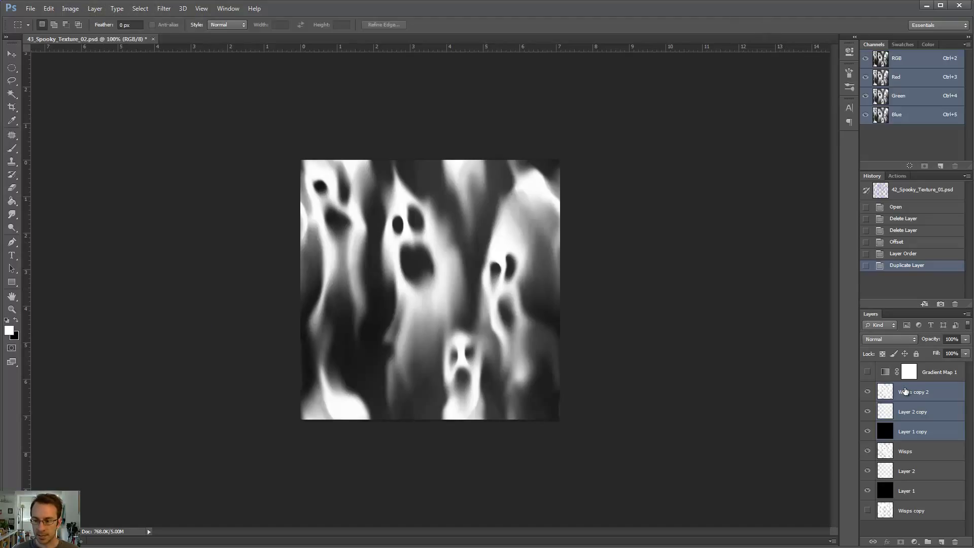
key("ctrl+e")
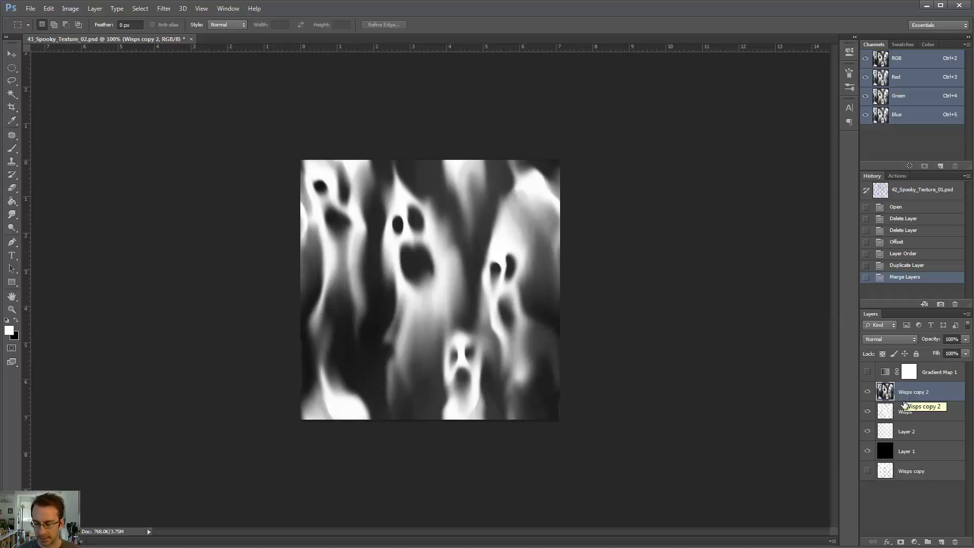
Select all, turn Gradient Map 1 back on, and add a white mask to Wisps copy 2.
key("ctrl+a")
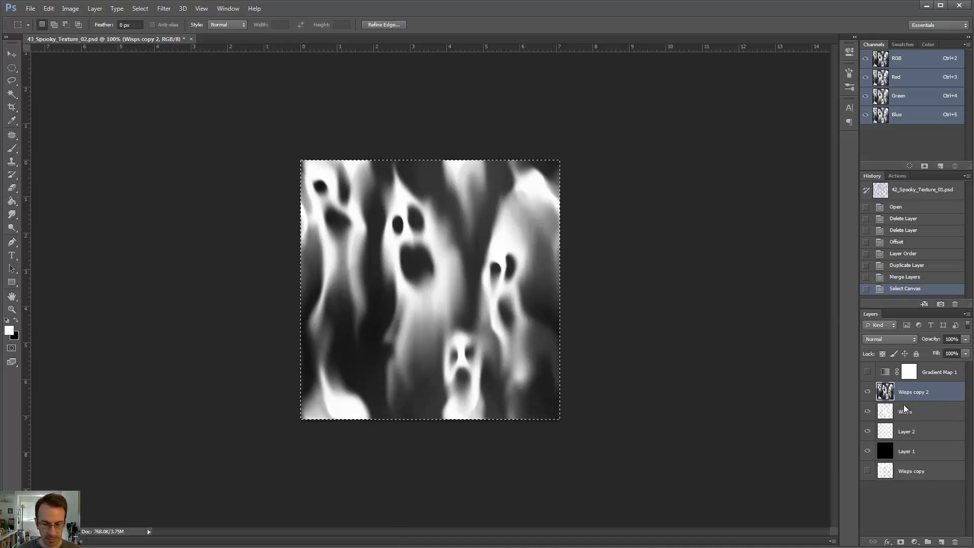
left_click(868, 391)
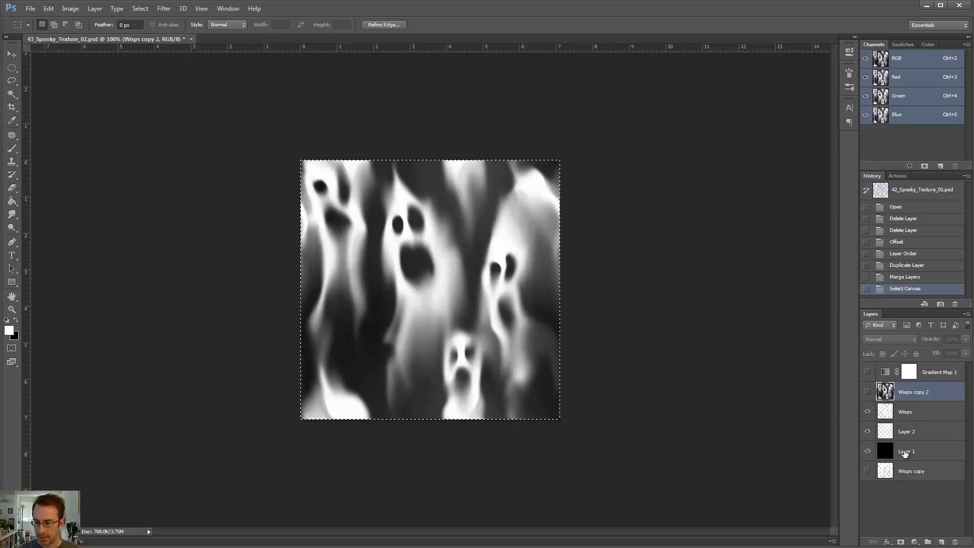
left_click(868, 393)
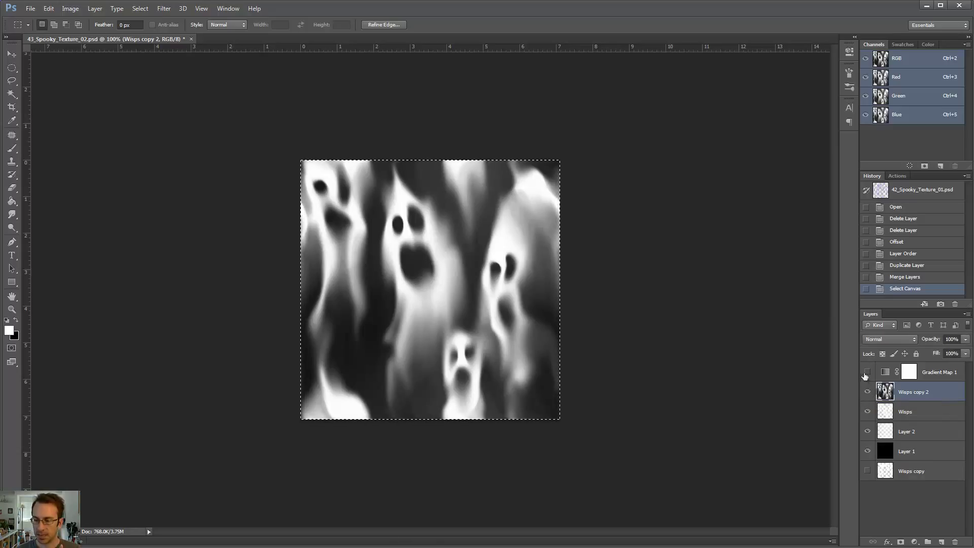
left_click(867, 372)
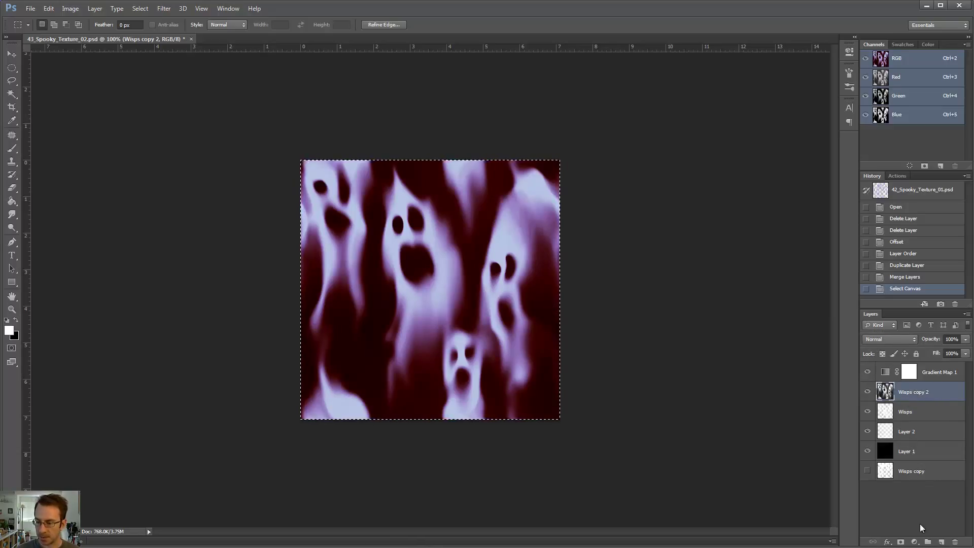
left_click(900, 542)
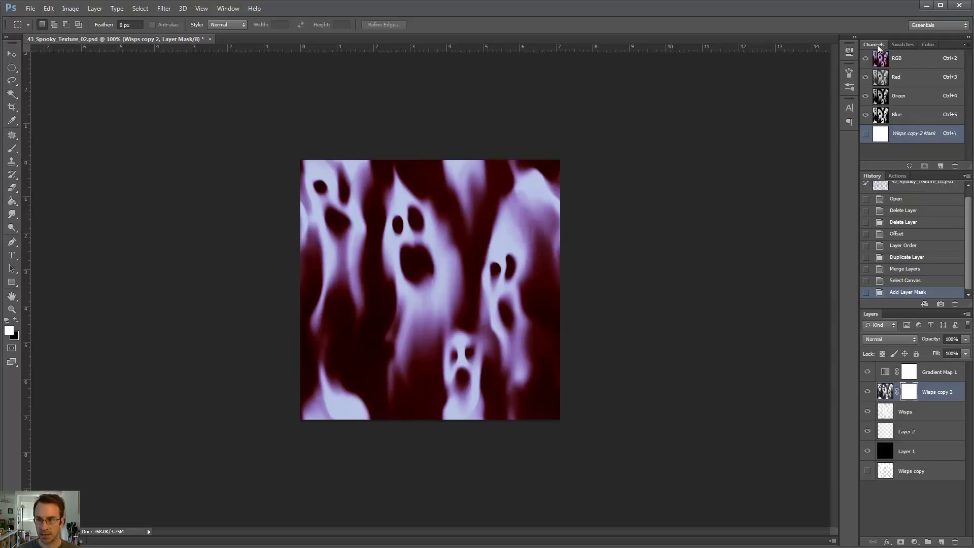
Select the Wisps copy 2 layer and turn on its mask channel's visibility in Channels.
left_click(228, 9)
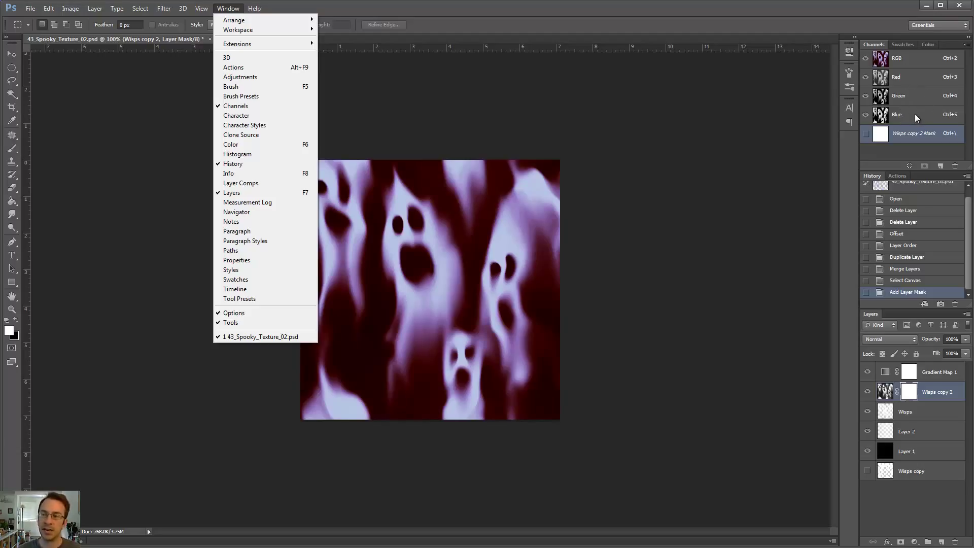
left_click(907, 137)
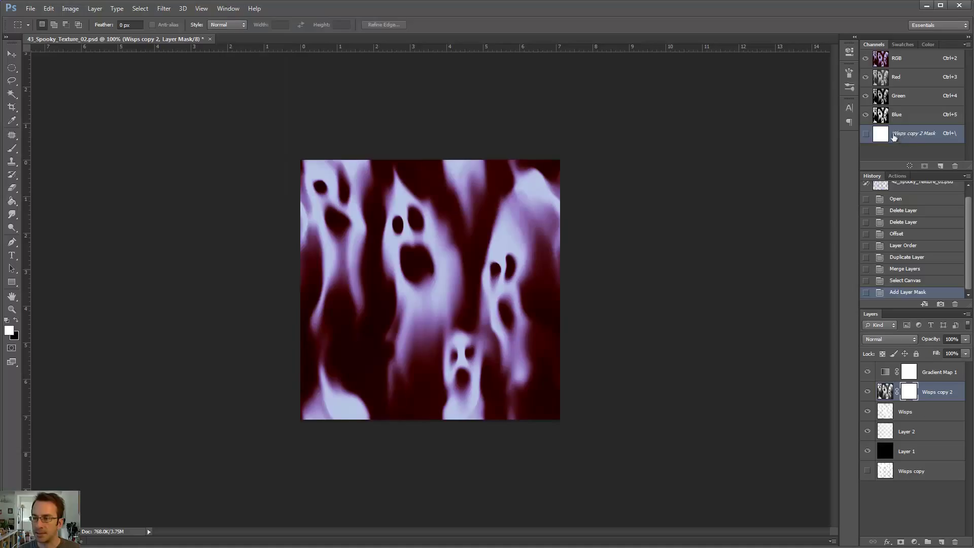
left_click(865, 134)
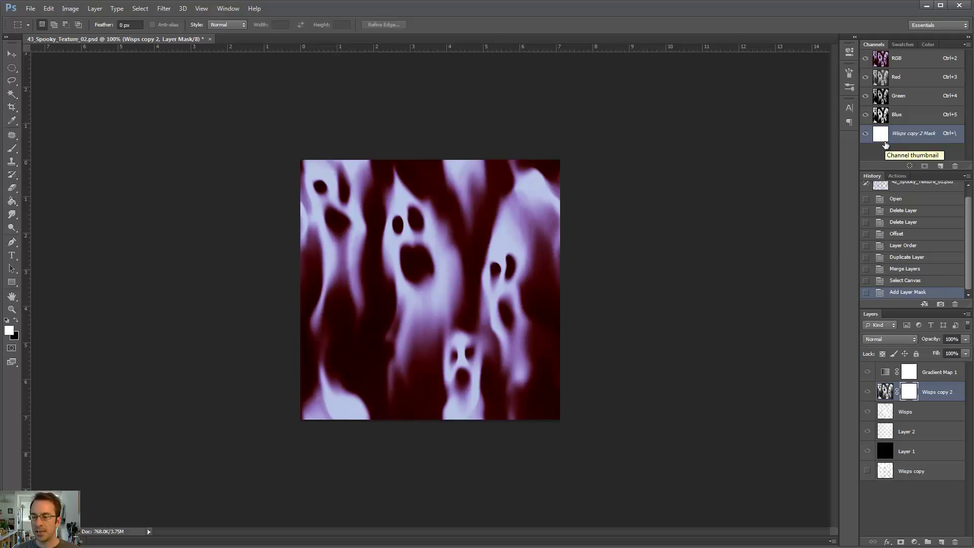
left_click(919, 417)
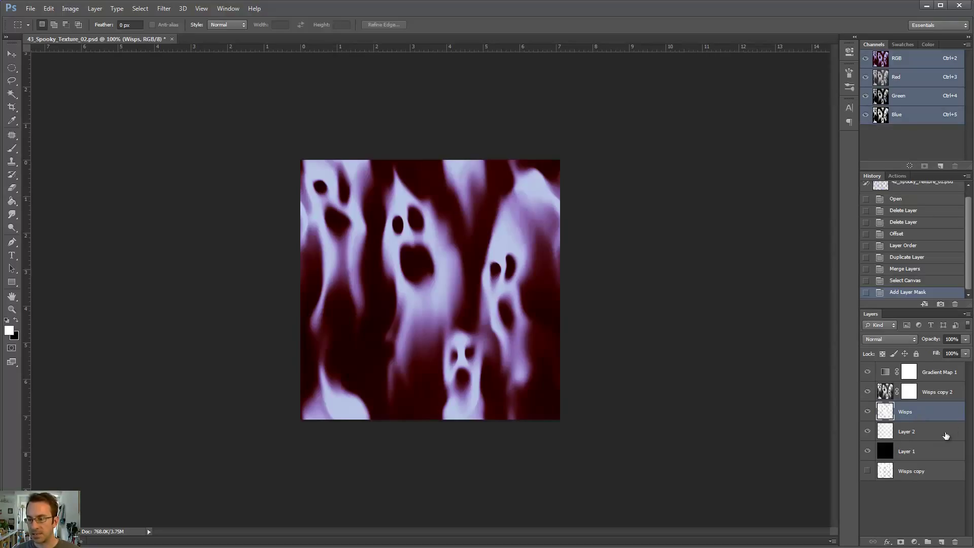
left_click(925, 434)
left_click(921, 416)
left_click(927, 457)
left_click(925, 429)
left_click(922, 413)
left_click(918, 394)
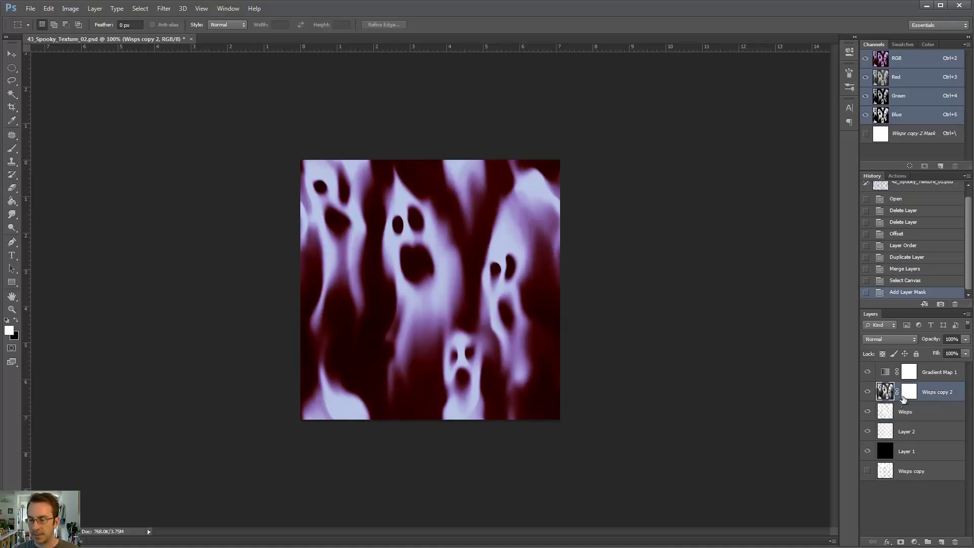
left_click(866, 134)
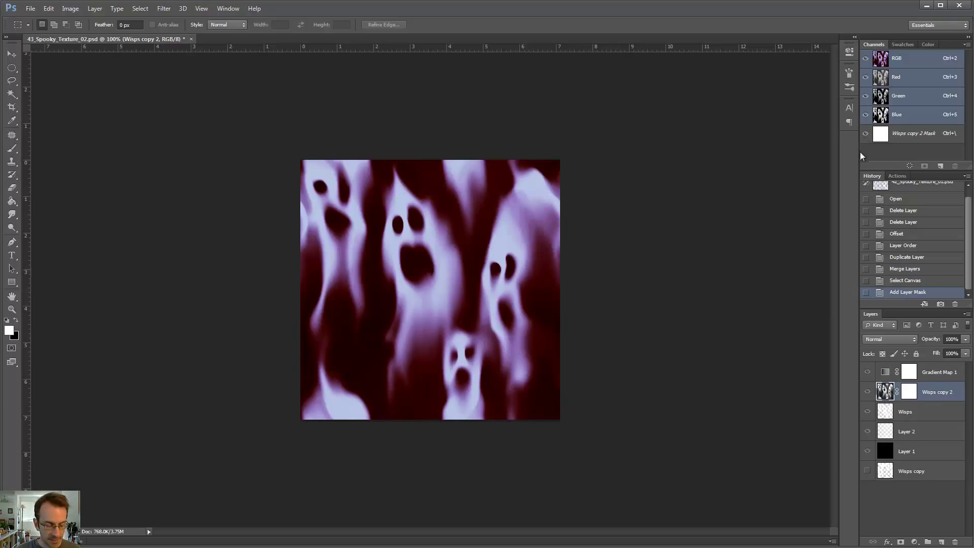
Undo the stray paste, then paste the ghost image in place into Wisps copy 2's mask.
key("ctrl+shift+v")
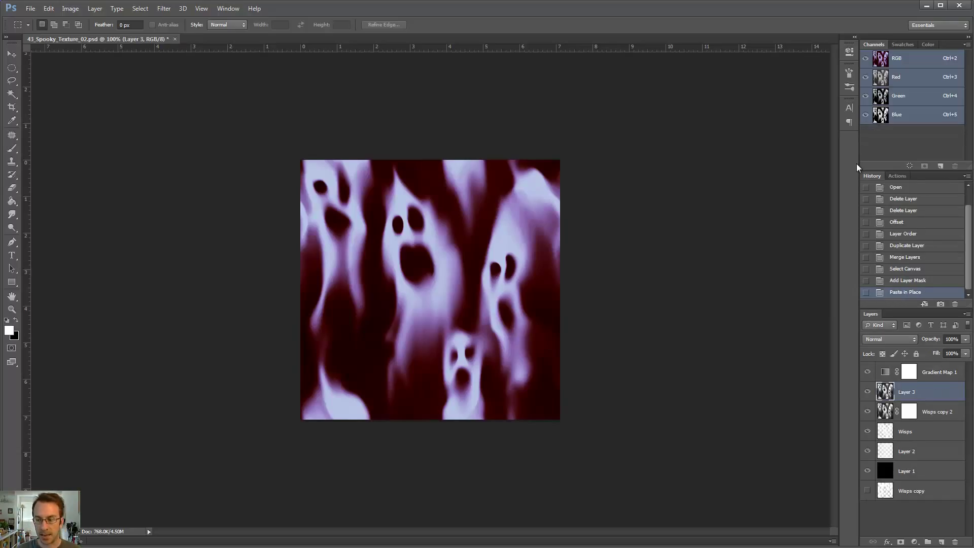
left_click(906, 285)
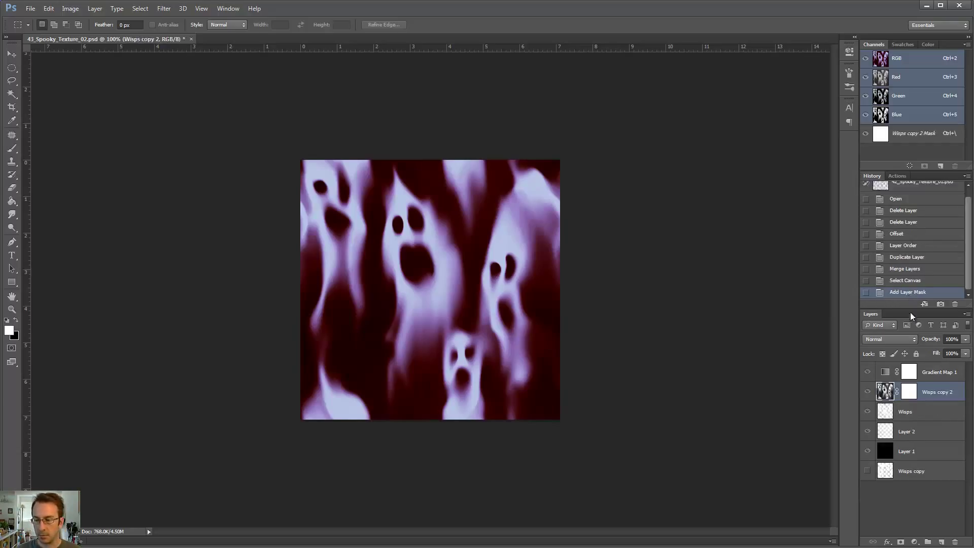
left_click(913, 395)
left_click(885, 394)
left_click(913, 395)
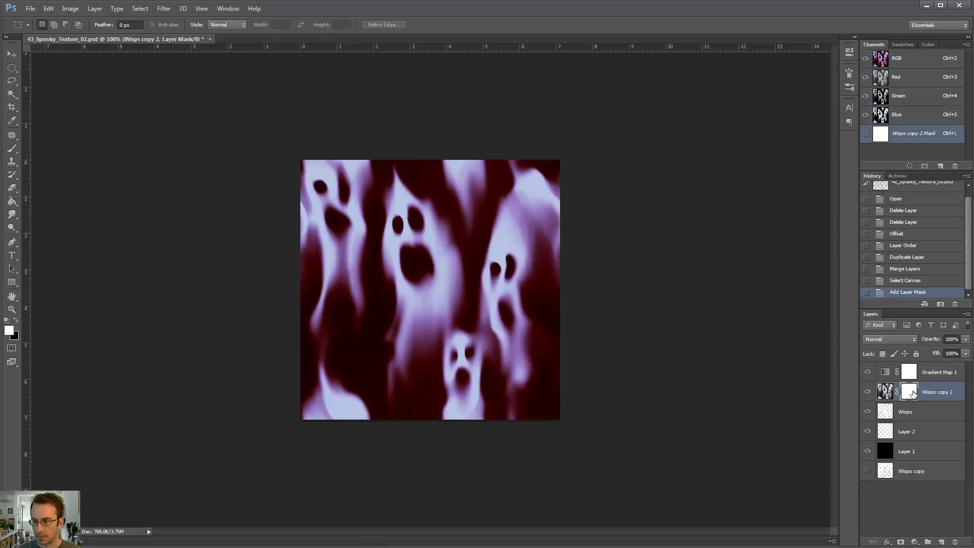
left_click(865, 135)
key("ctrl+shift+v")
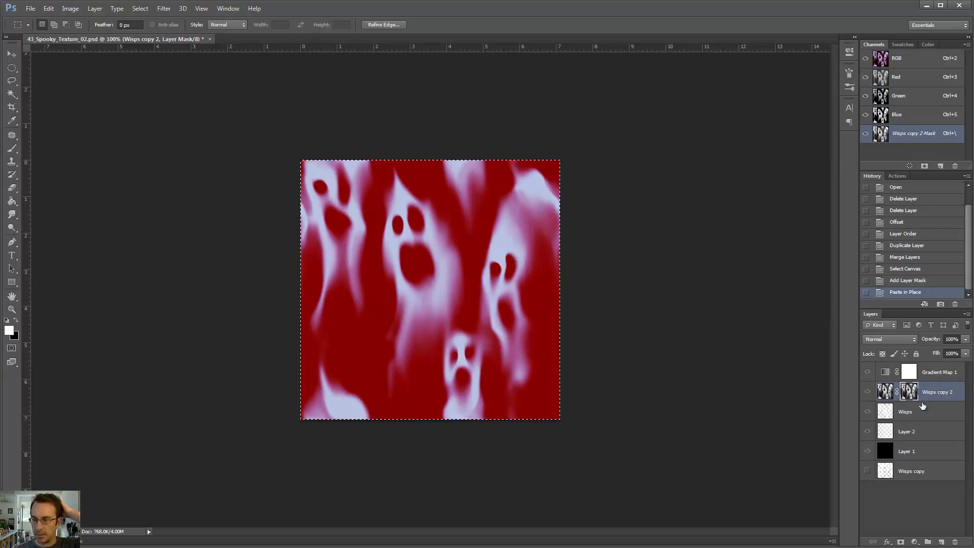
Set the mask overlay colour to black and hide the Wisps layer.
double_click(883, 136)
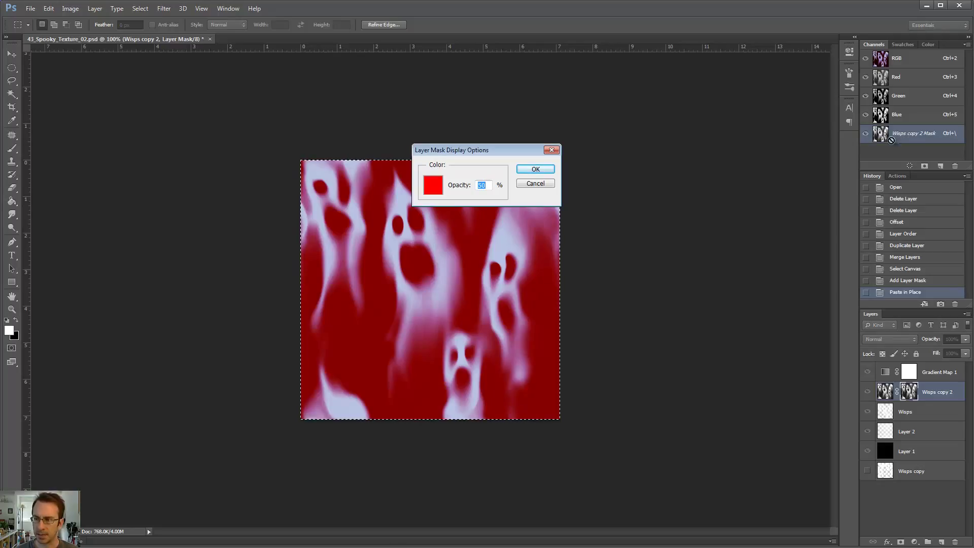
left_click(433, 184)
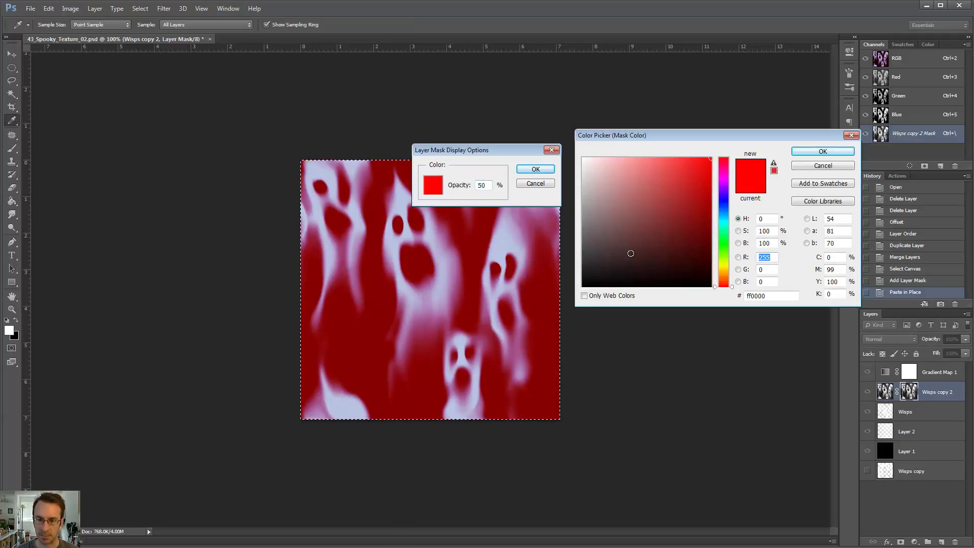
left_click_drag(631, 254, 711, 288)
left_click(820, 152)
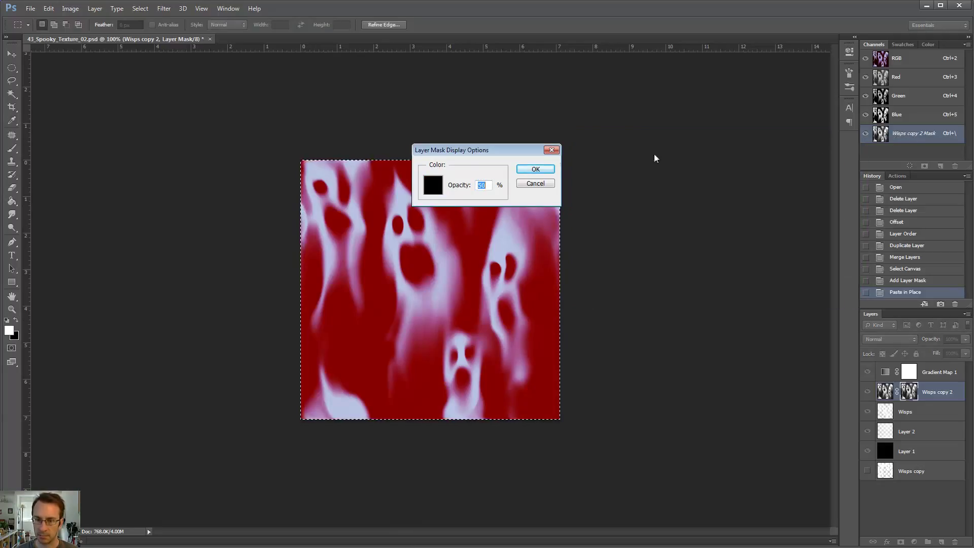
left_click(535, 169)
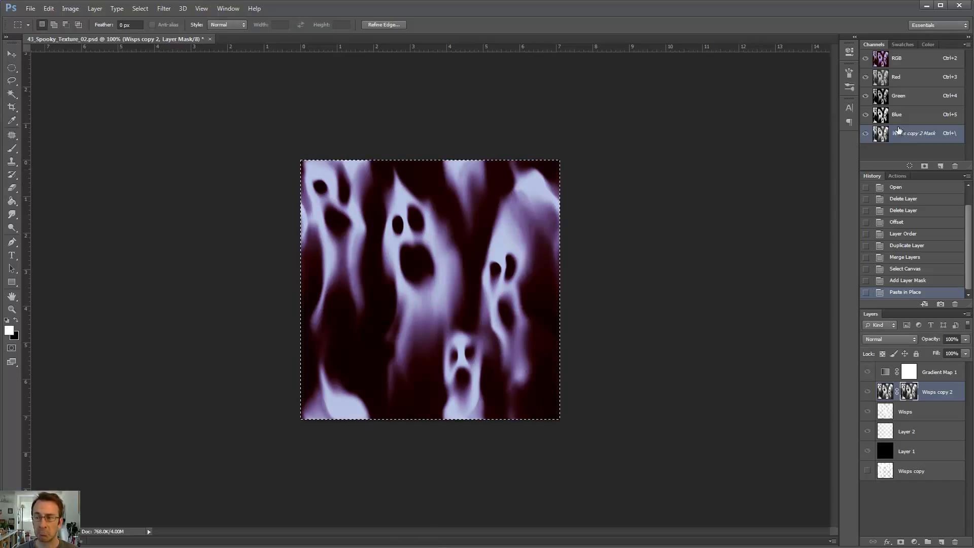
double_click(880, 134)
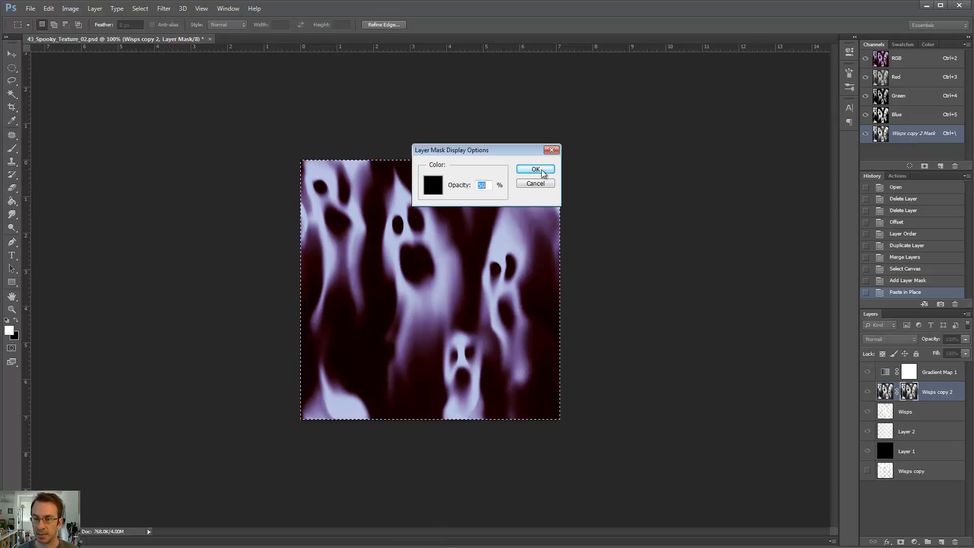
left_click(535, 183)
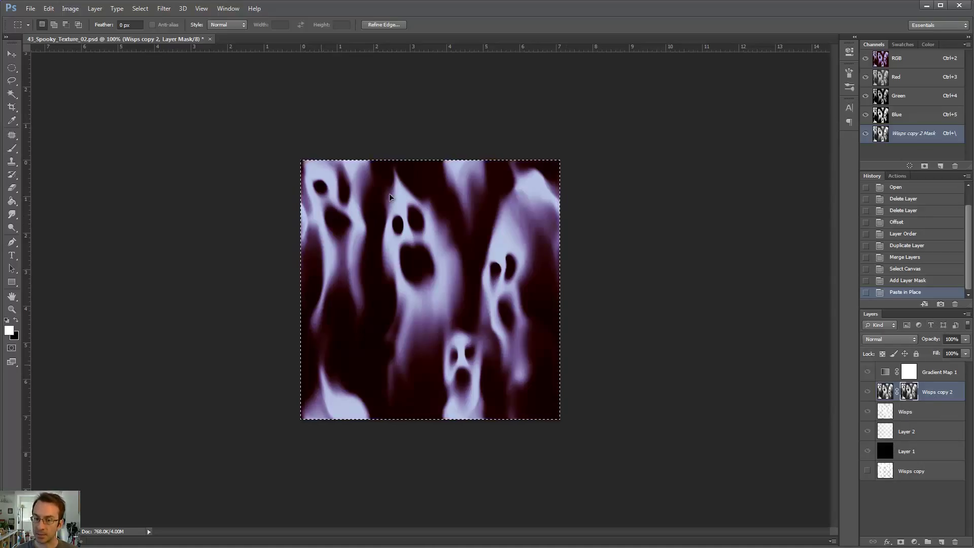
left_click(913, 411)
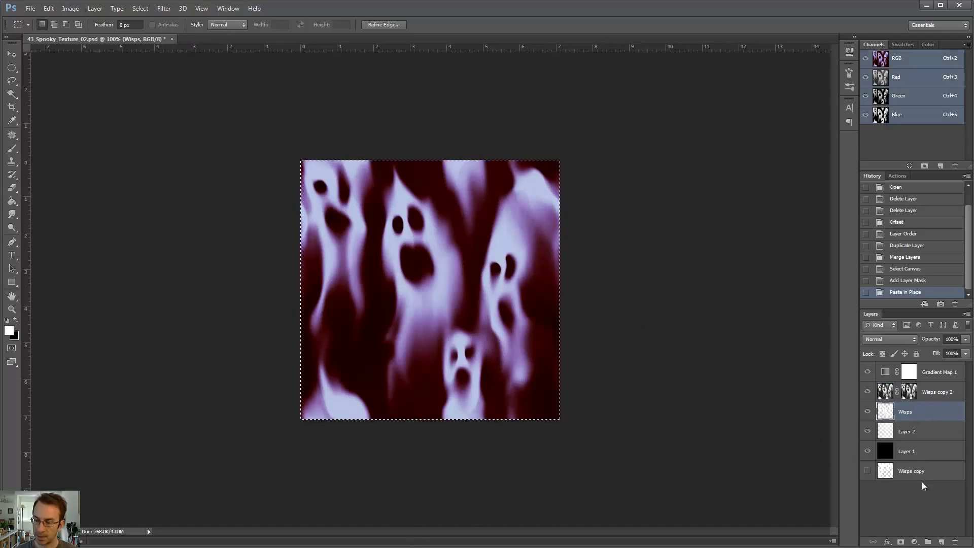
left_click(868, 411)
Hide Layer 2 and Layer 1, select the Wisps copy 2 mask, and deselect.
left_click(867, 431)
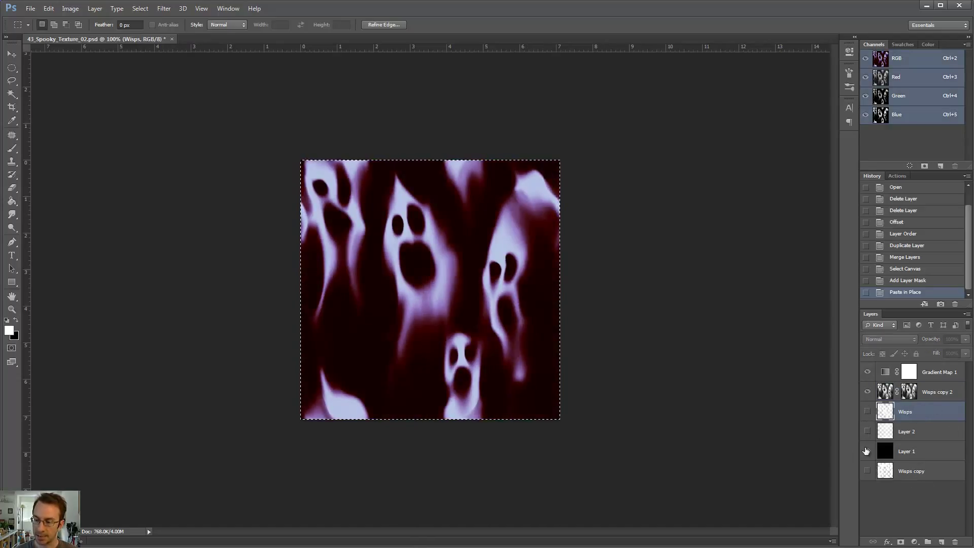
left_click(867, 451)
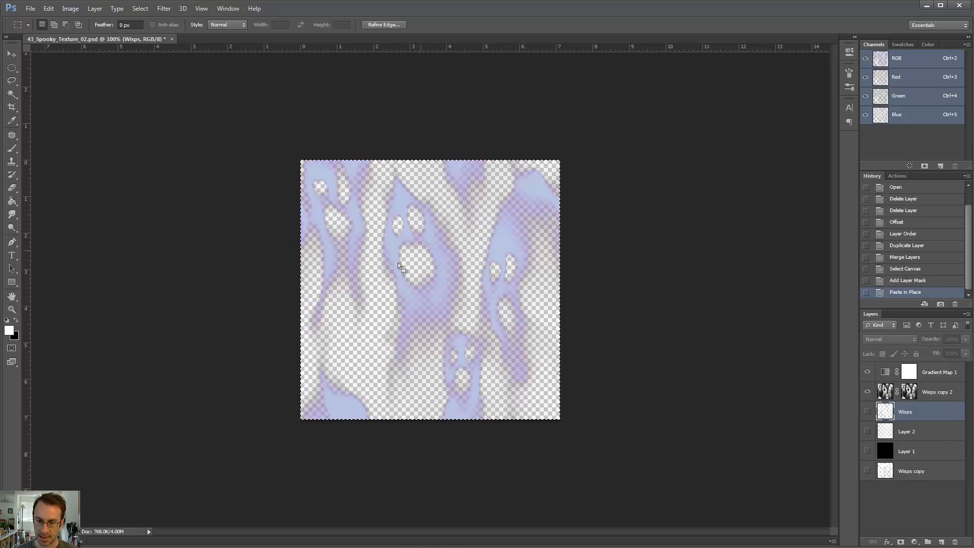
left_click(913, 391)
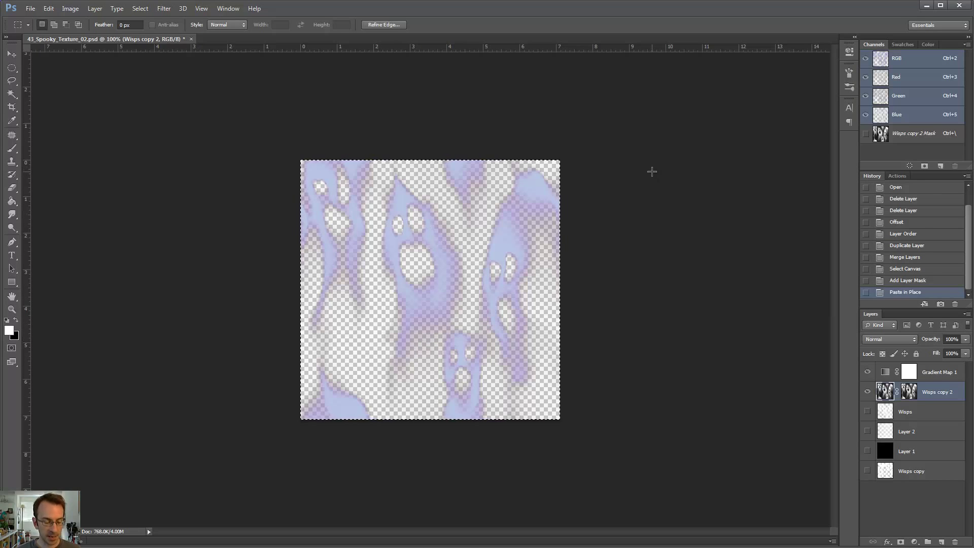
key("ctrl+d")
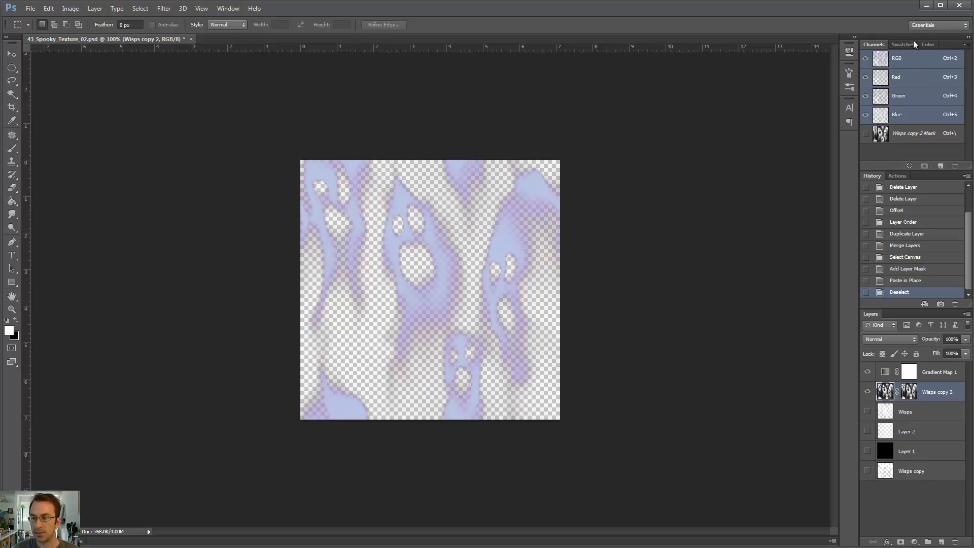
Check the Green, Blue and Red channels, then return to RGB and select Gradient Map 1.
left_click(904, 96)
left_click(905, 114)
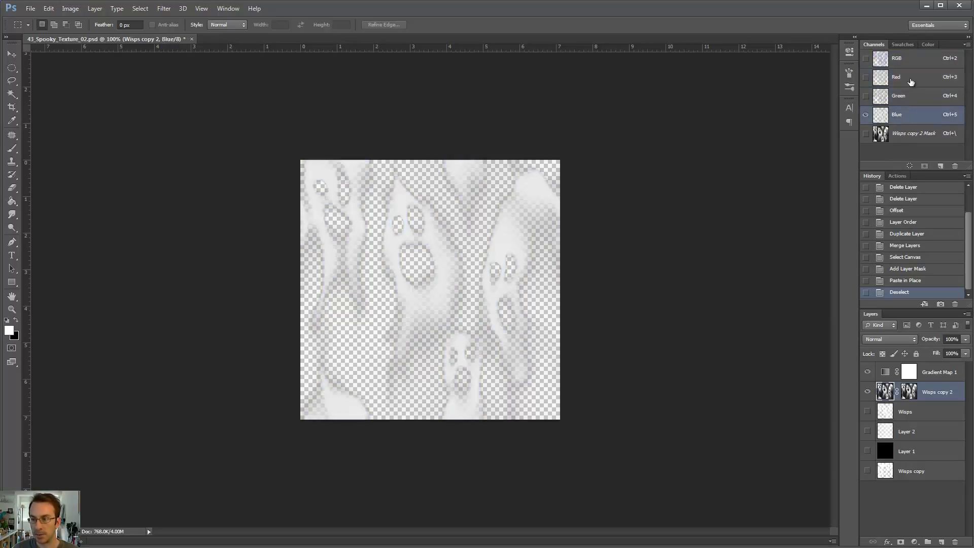
left_click(906, 77)
left_click(904, 96)
left_click(937, 375)
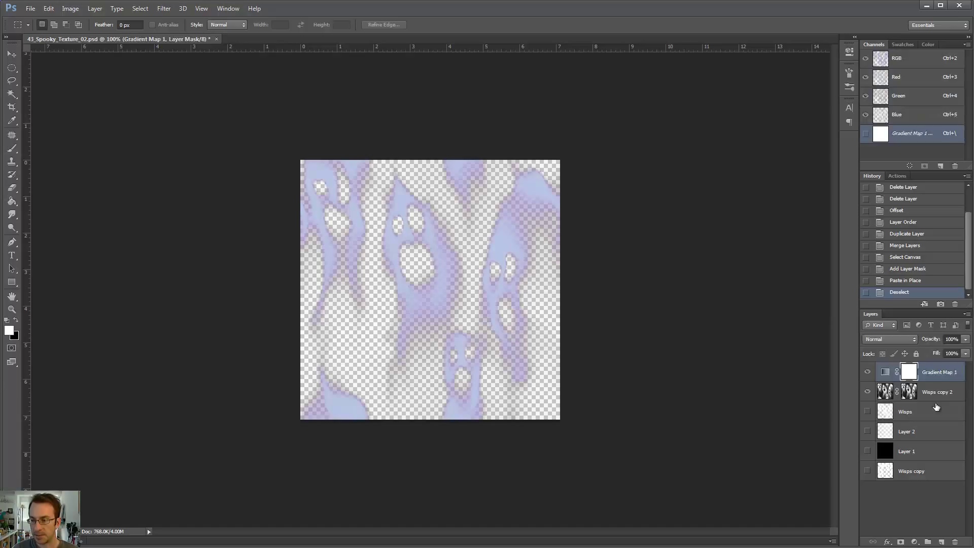
left_click(933, 391)
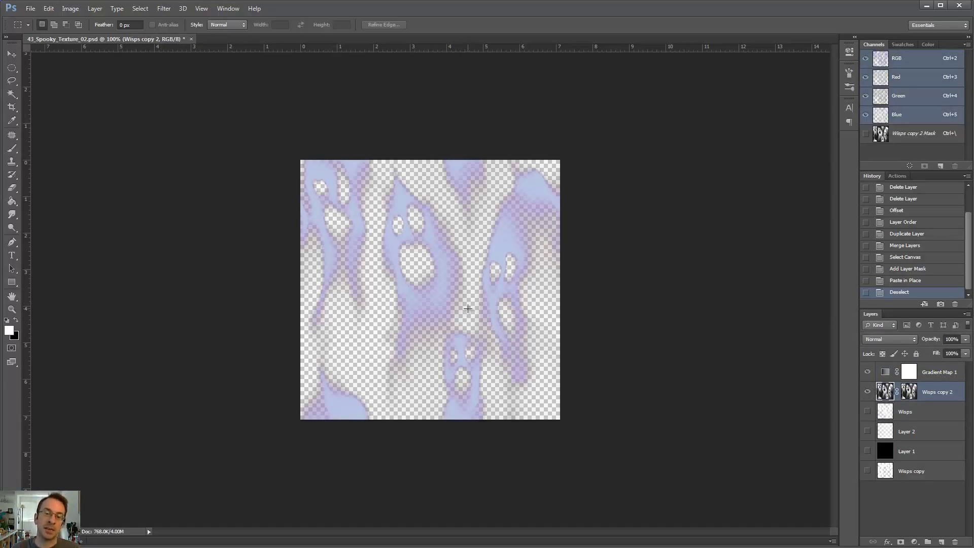
left_click(31, 8)
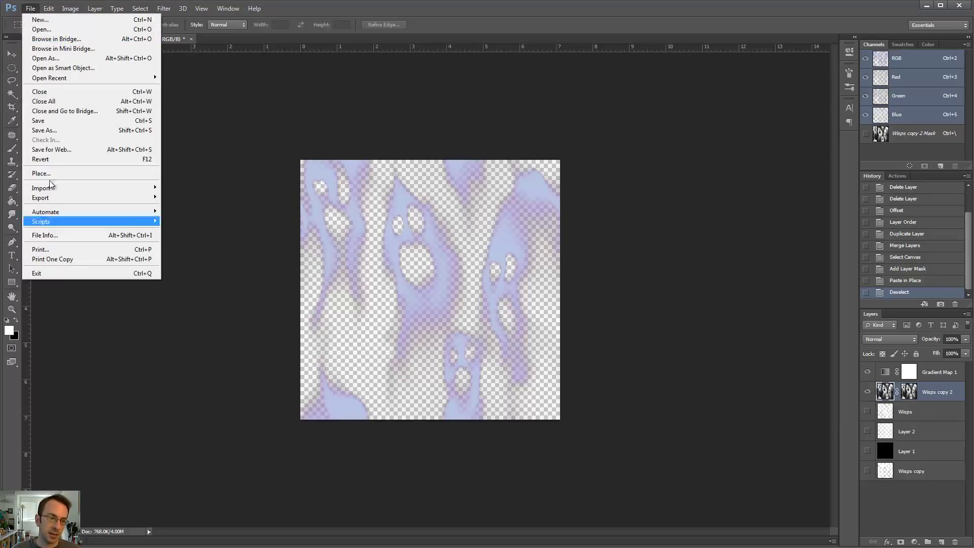
mouse_move(106, 198)
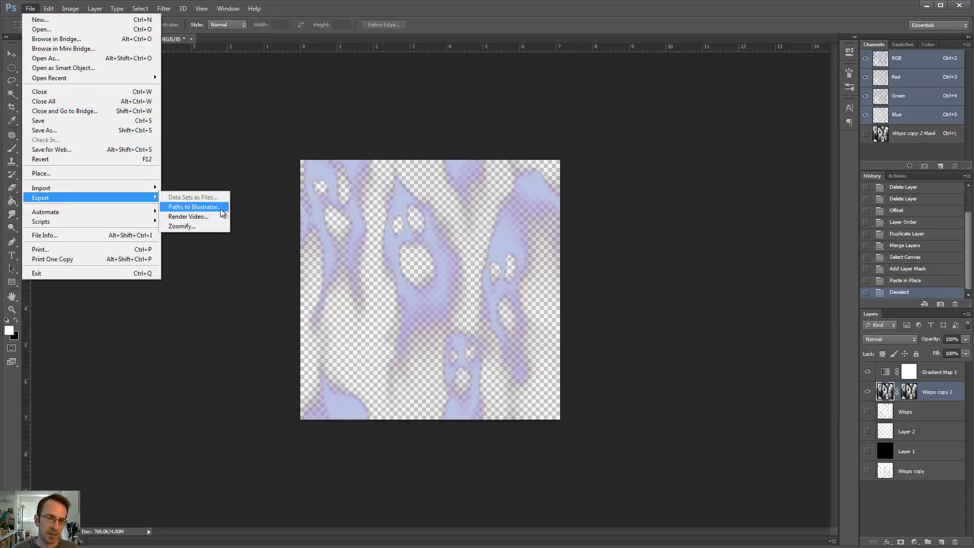
left_click(404, 265)
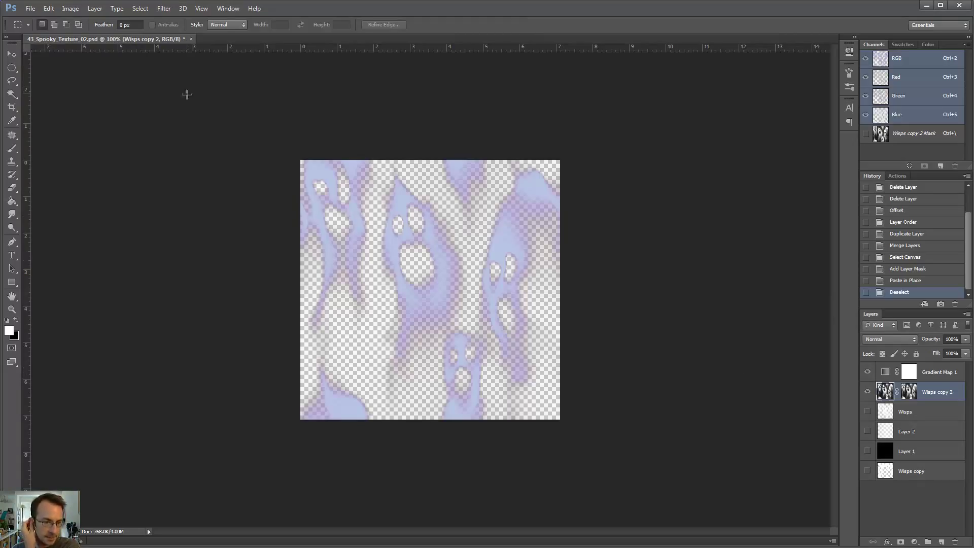
key("ctrl+shift+s")
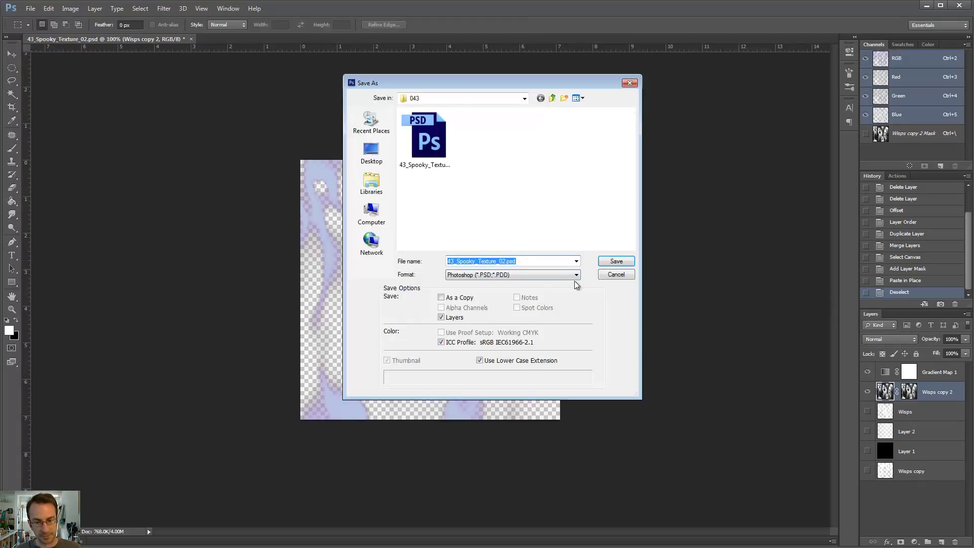
left_click(537, 275)
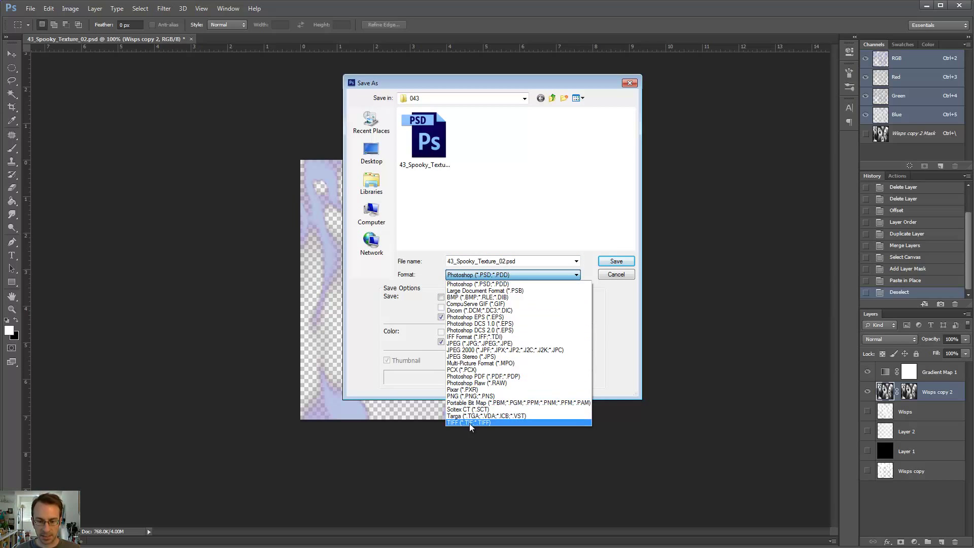
left_click(622, 274)
left_click(616, 275)
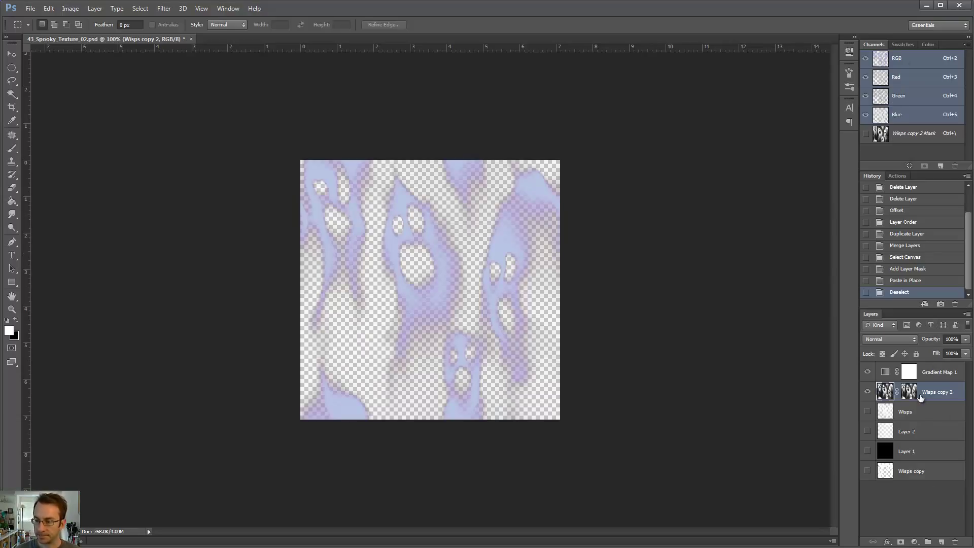
Hide Wisps copy 2, show Wisps, Layer 2 and Layer 1, and duplicate those three.
left_click(921, 412)
left_click(868, 392)
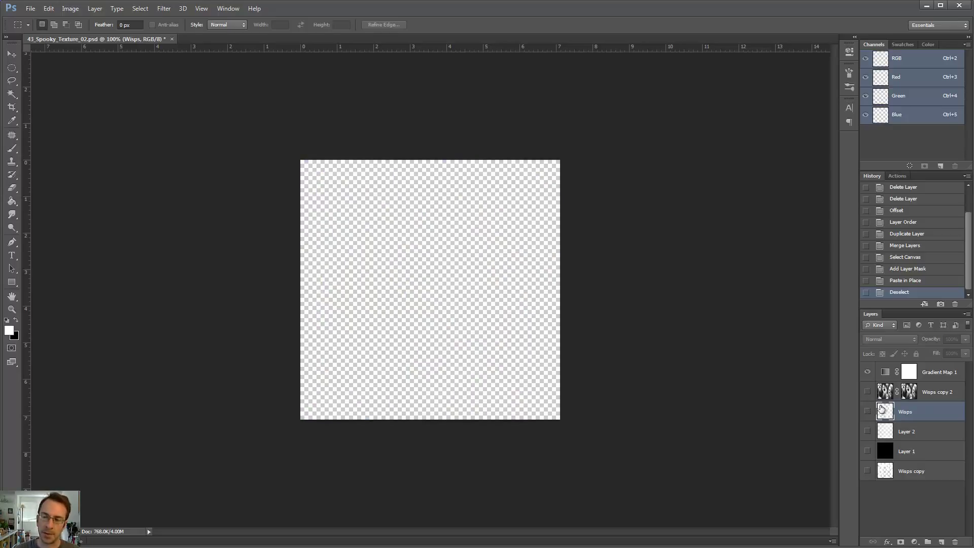
left_click_drag(867, 413, 867, 451)
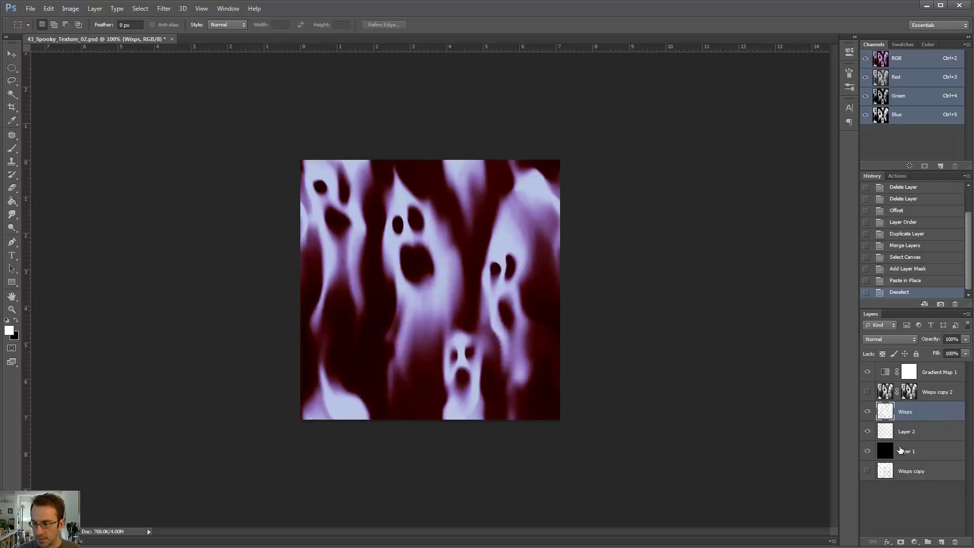
left_click(913, 452, "shift")
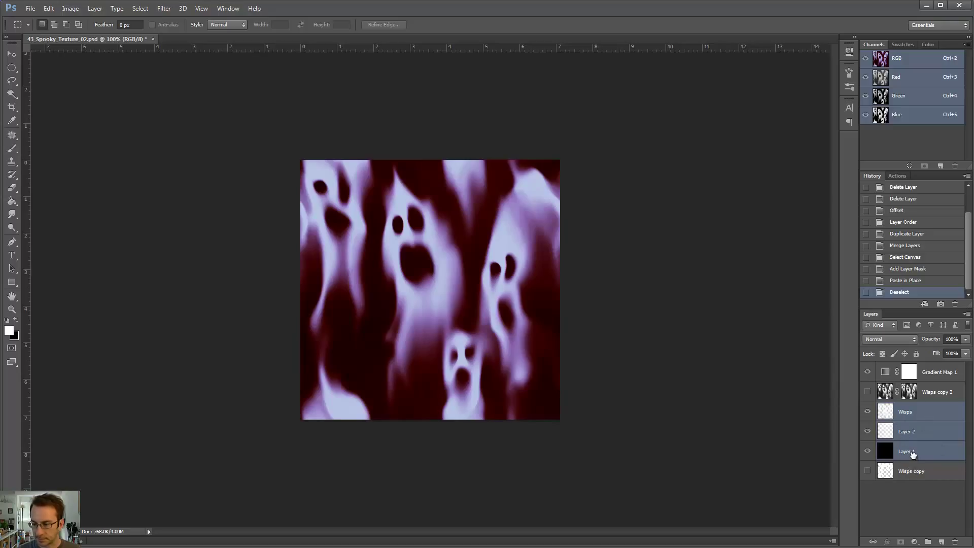
left_click_drag(913, 452, 941, 541)
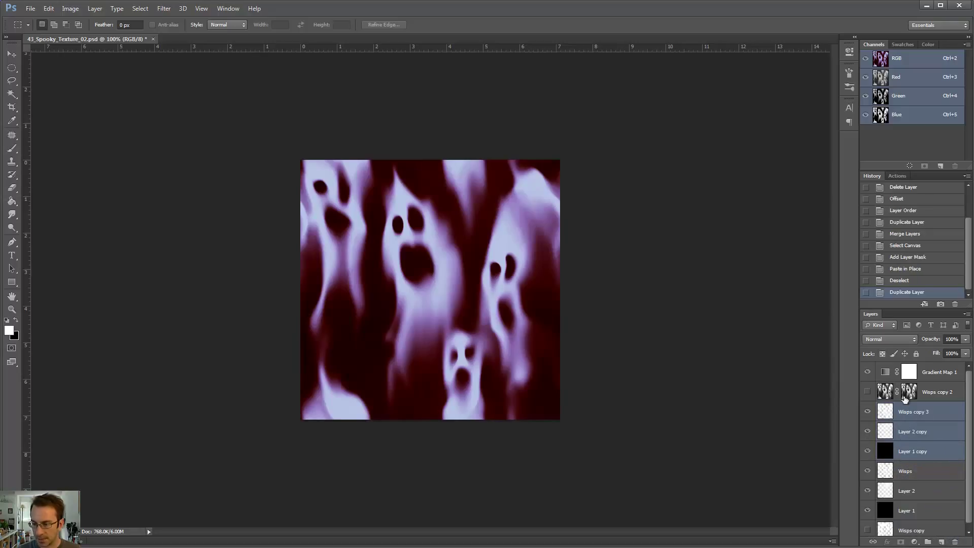
Merge the copies into Wisps copy 3, hide Gradient Map 1, and add an Alpha 1 channel.
key("ctrl+e")
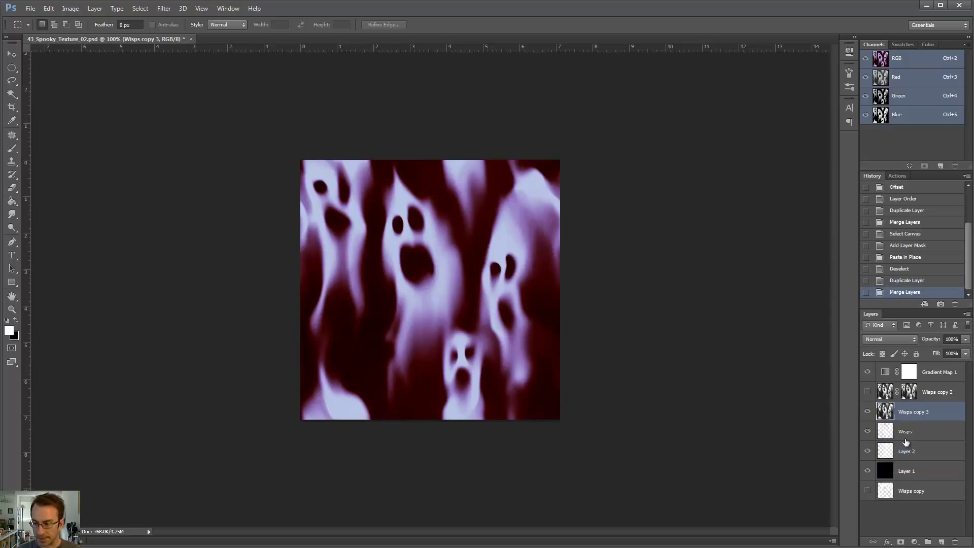
left_click(867, 372)
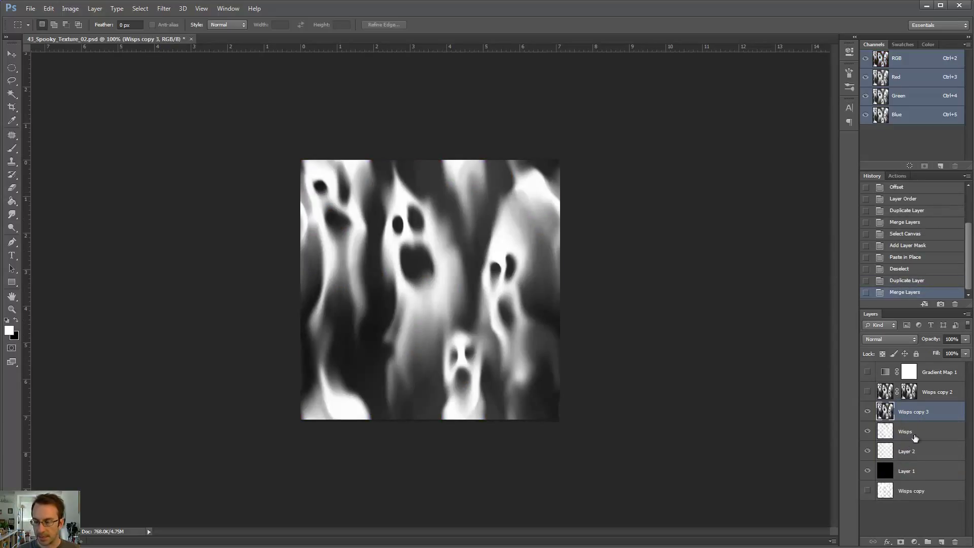
left_click(941, 166)
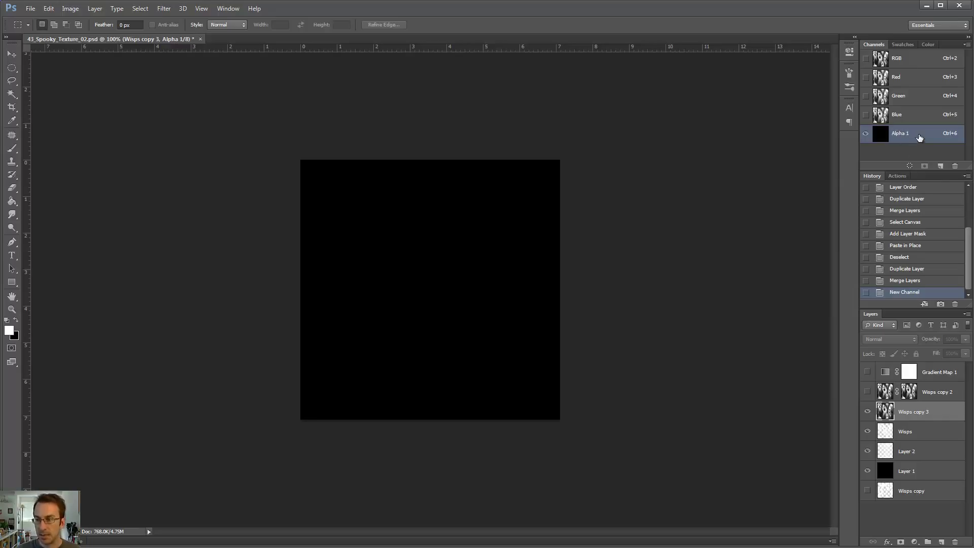
Undo the accidentally added Alpha 2 and Alpha 3 channels.
left_click(940, 166)
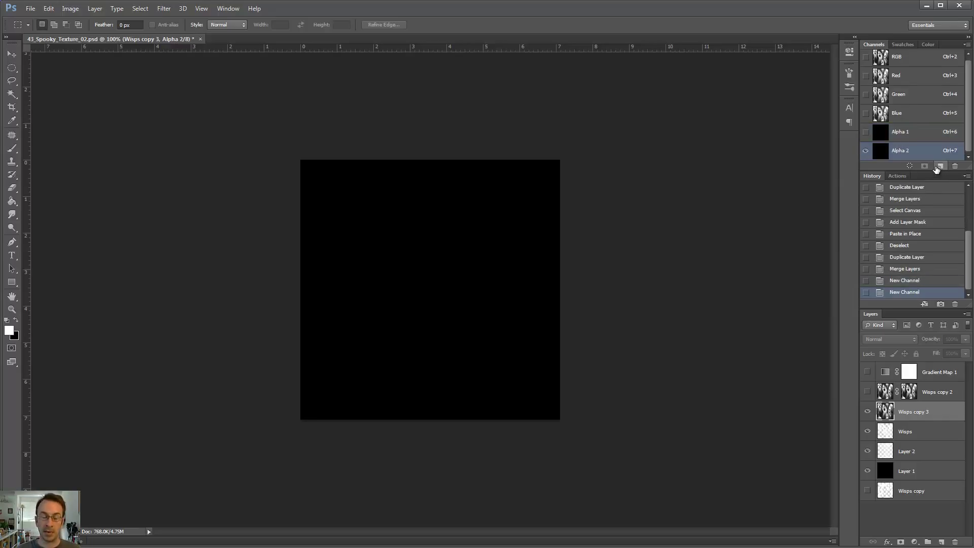
left_click(939, 167)
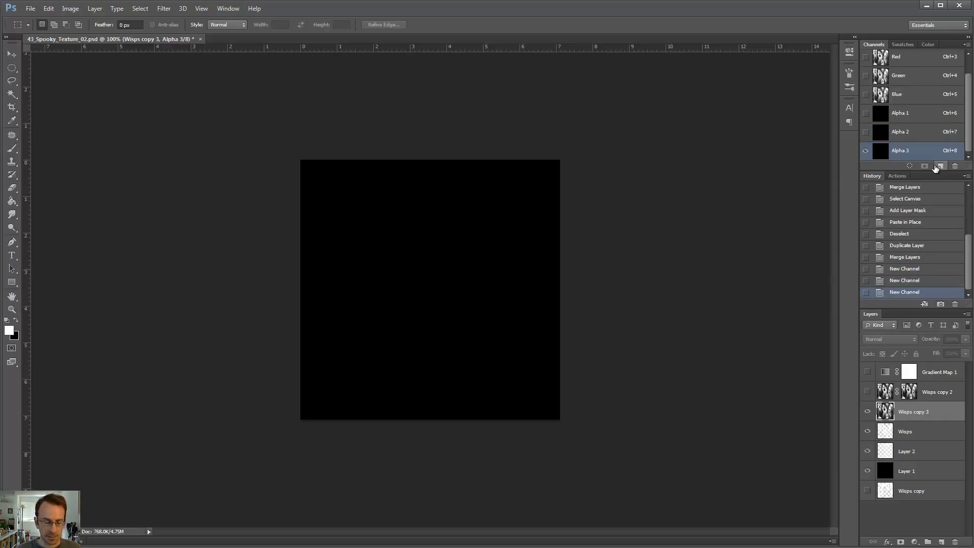
key("ctrl+z")
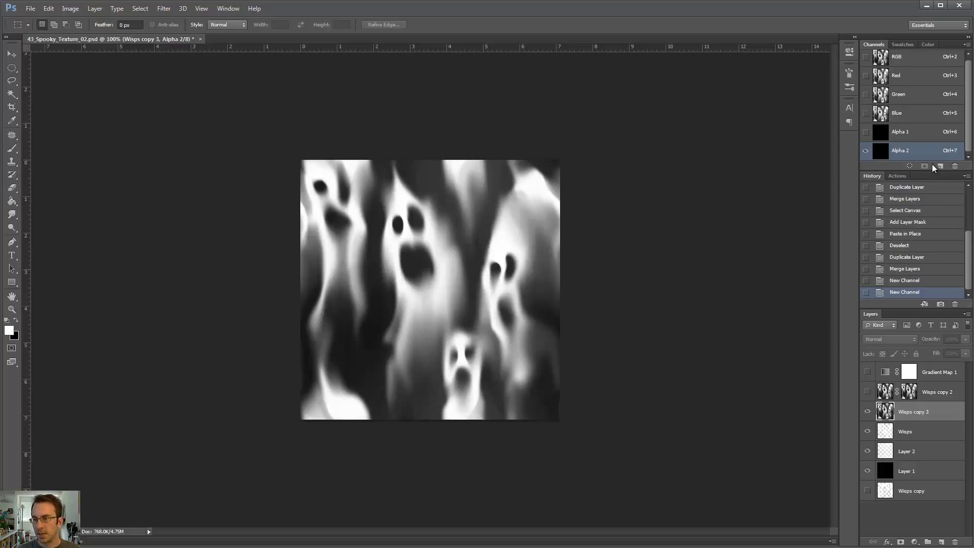
key("ctrl+alt+z")
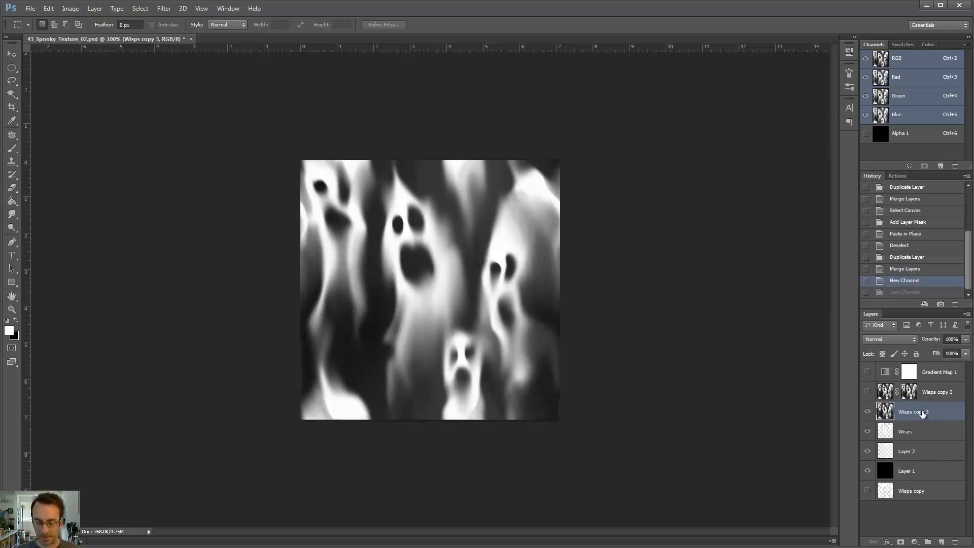
Paste the full-canvas ghost image in place into Alpha 1 and clear the selection.
key("ctrl+a")
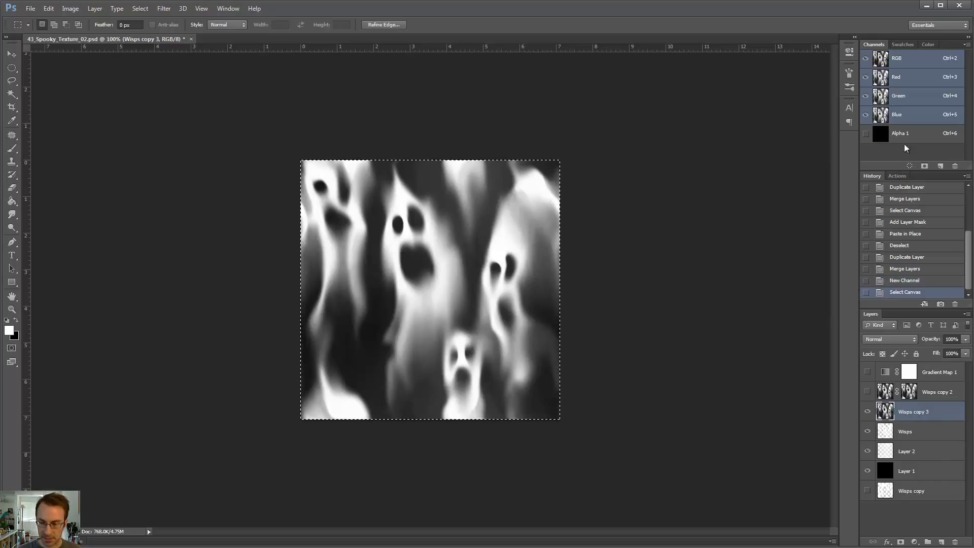
left_click(904, 141)
key("ctrl+shift+v")
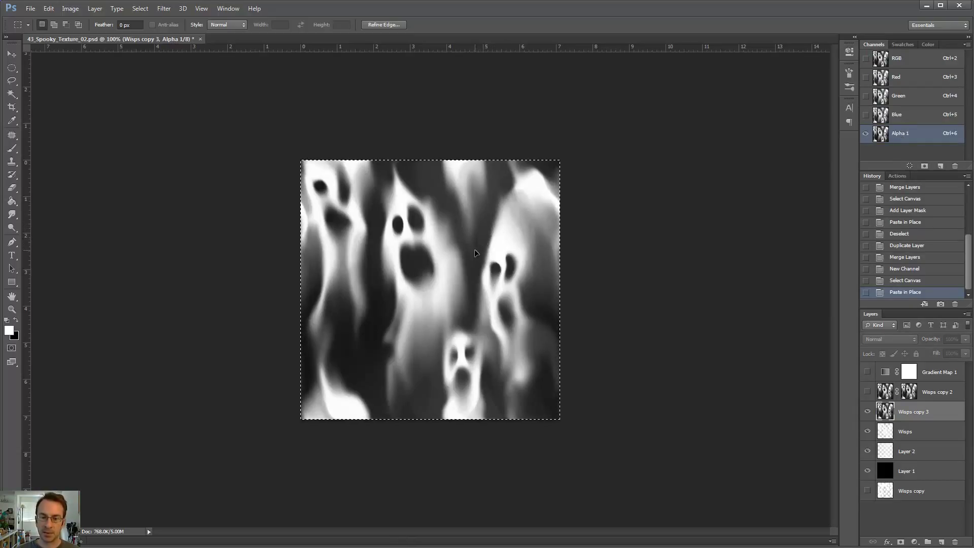
left_click(597, 197)
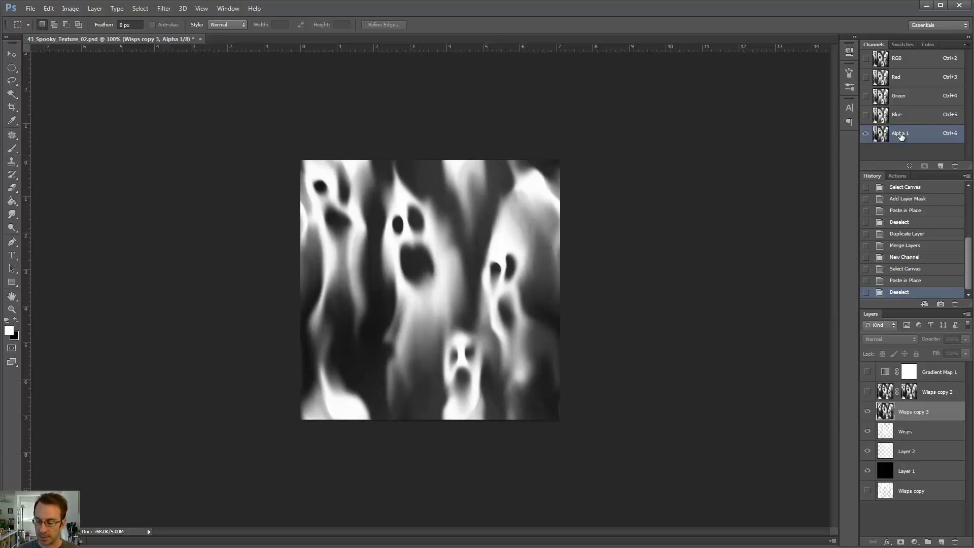
Set up the Brush tool with black foreground at about 12% opacity.
key("b")
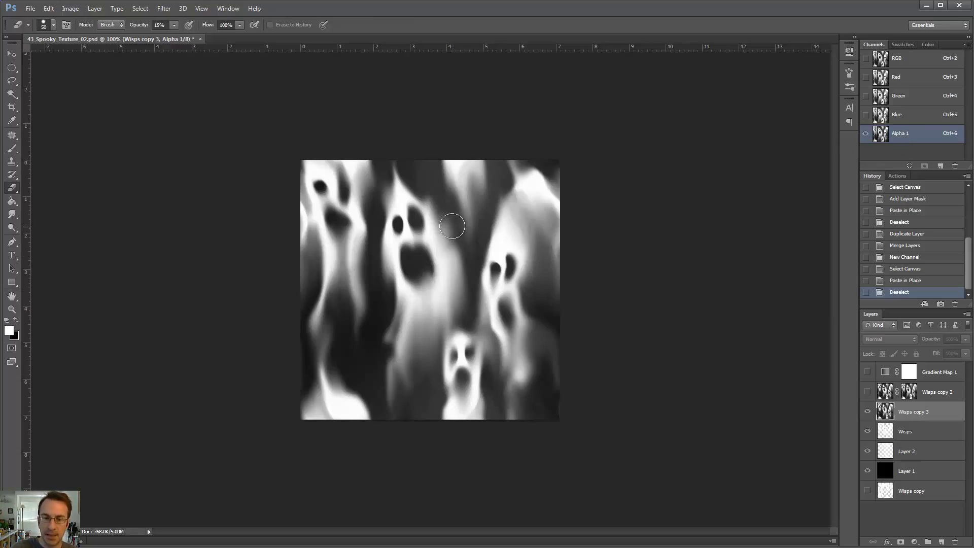
left_click(16, 320)
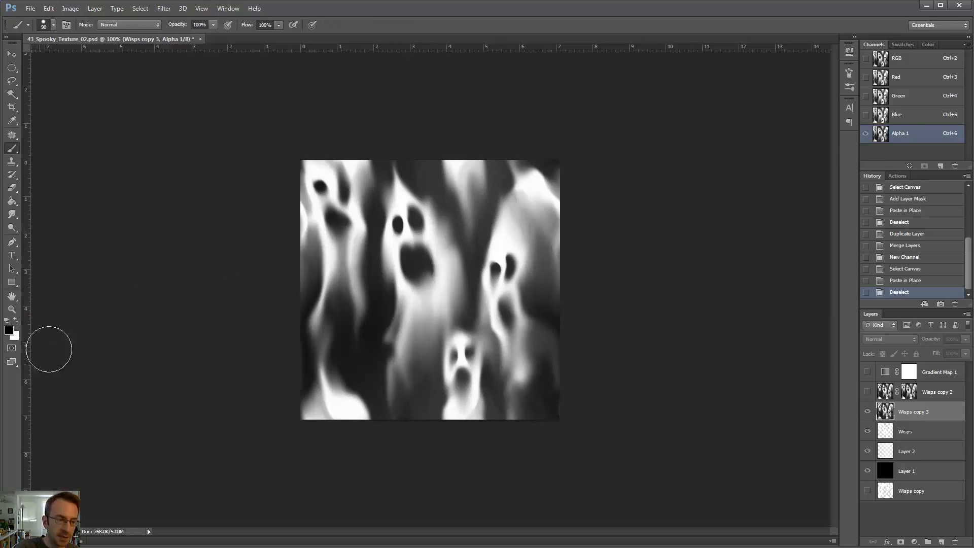
left_click(213, 25)
left_click_drag(213, 36, 168, 41)
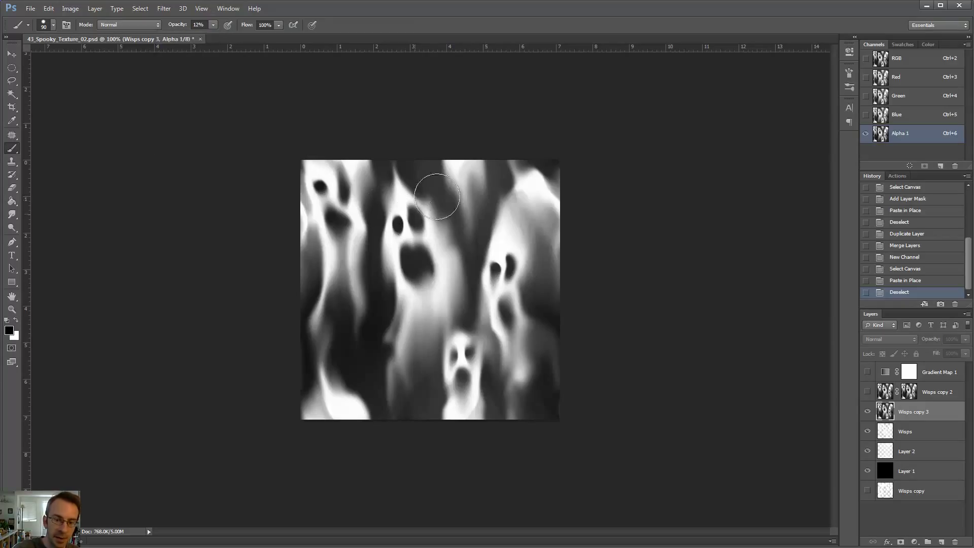
Paint faint black strokes between the ghosts on Alpha 1, undoing the unwanted ones.
mouse_move(435, 192)
left_mouse_down()
mouse_move(446, 255)
mouse_move(424, 387)
left_mouse_up()
key("ctrl+z")
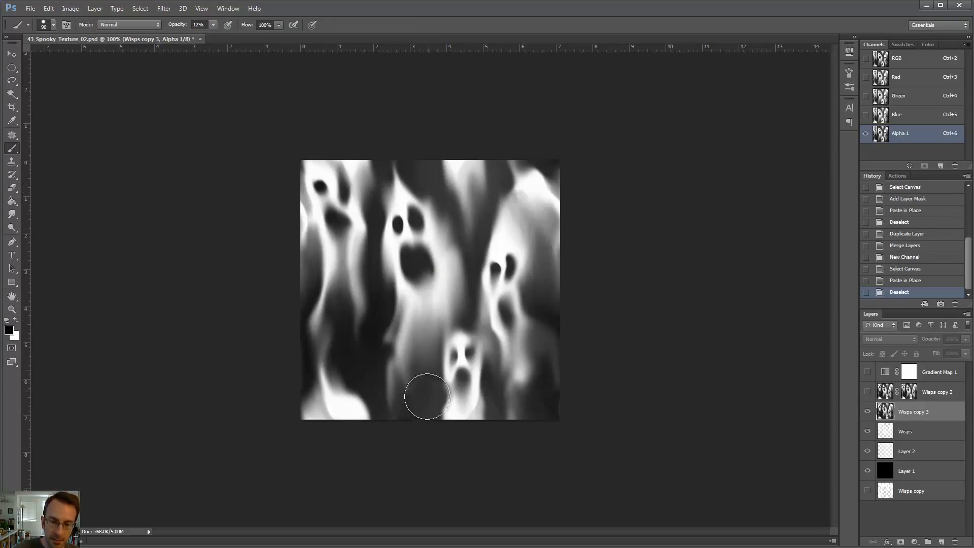
left_click(438, 162)
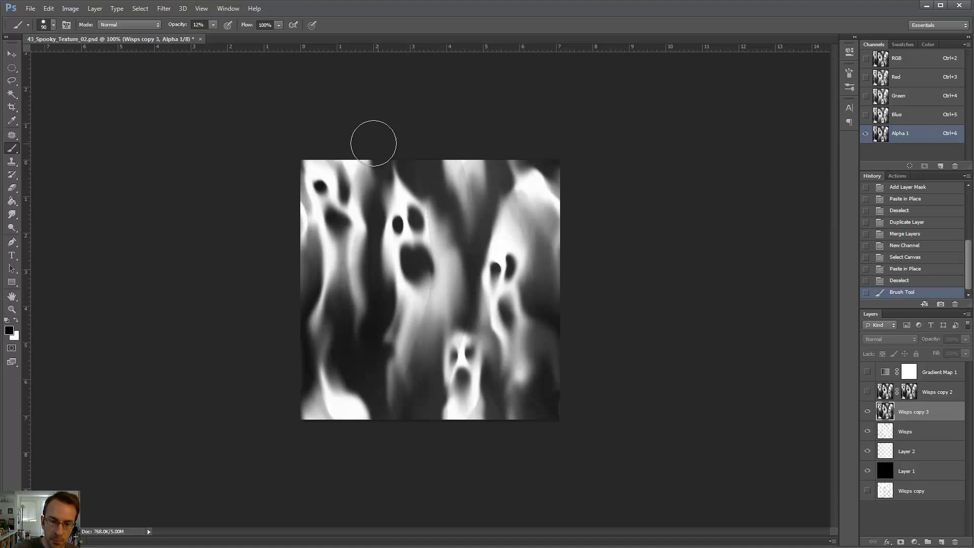
mouse_move(372, 144)
left_mouse_down()
mouse_move(373, 202)
mouse_move(412, 324)
mouse_move(414, 386)
mouse_move(396, 463)
left_mouse_up()
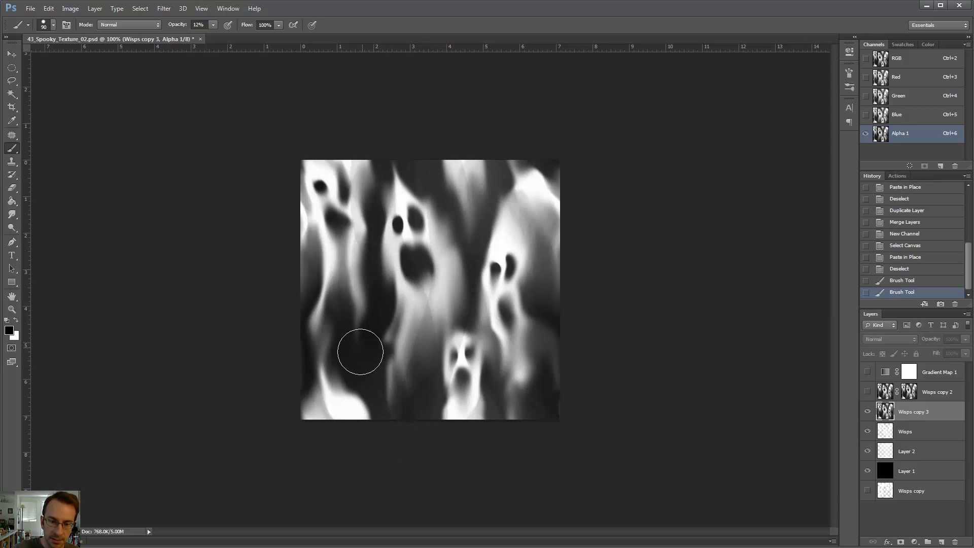
key("ctrl+z")
mouse_move(390, 314)
left_mouse_down()
mouse_move(400, 204)
mouse_move(360, 87)
left_mouse_up()
key("ctrl+z")
mouse_move(374, 183)
left_mouse_down()
mouse_move(371, 151)
mouse_move(397, 249)
mouse_move(389, 391)
mouse_move(389, 322)
mouse_move(348, 308)
mouse_move(347, 336)
mouse_move(321, 245)
mouse_move(334, 115)
left_mouse_up()
mouse_move(493, 167)
left_mouse_down()
mouse_move(495, 266)
mouse_move(522, 347)
mouse_move(515, 391)
left_mouse_up()
left_click_drag(546, 260, 547, 190)
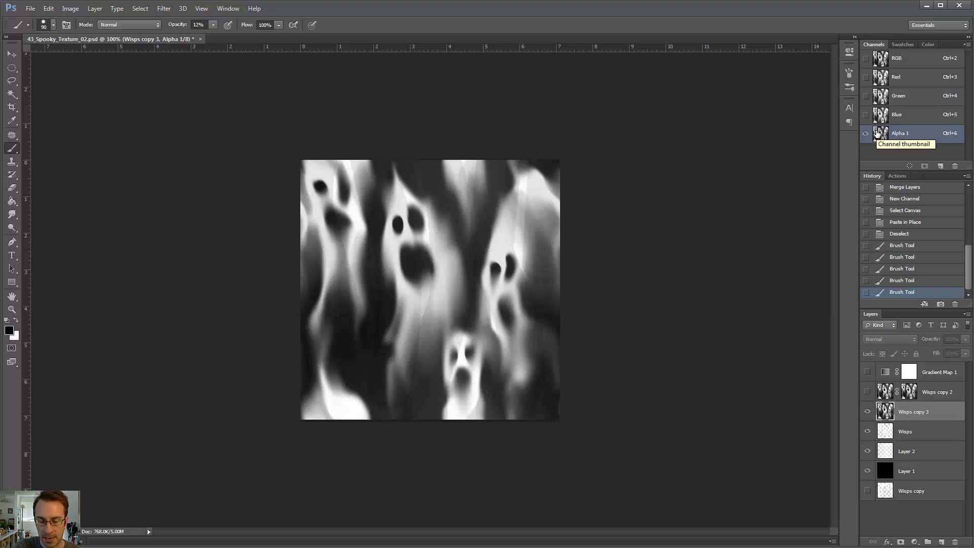
Smudge near the right ghost's head at 30% strength, then brush a dark stroke down the lower middle.
key("r")
mouse_move(542, 277)
left_mouse_down()
mouse_move(555, 159)
mouse_move(531, 265)
mouse_move(534, 183)
mouse_move(531, 241)
mouse_move(532, 198)
left_mouse_up()
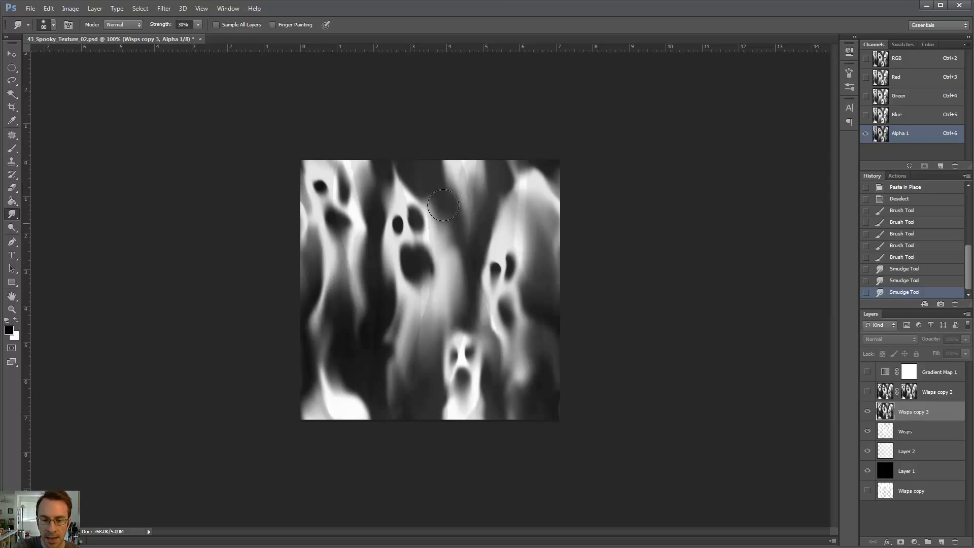
key("e")
key("b")
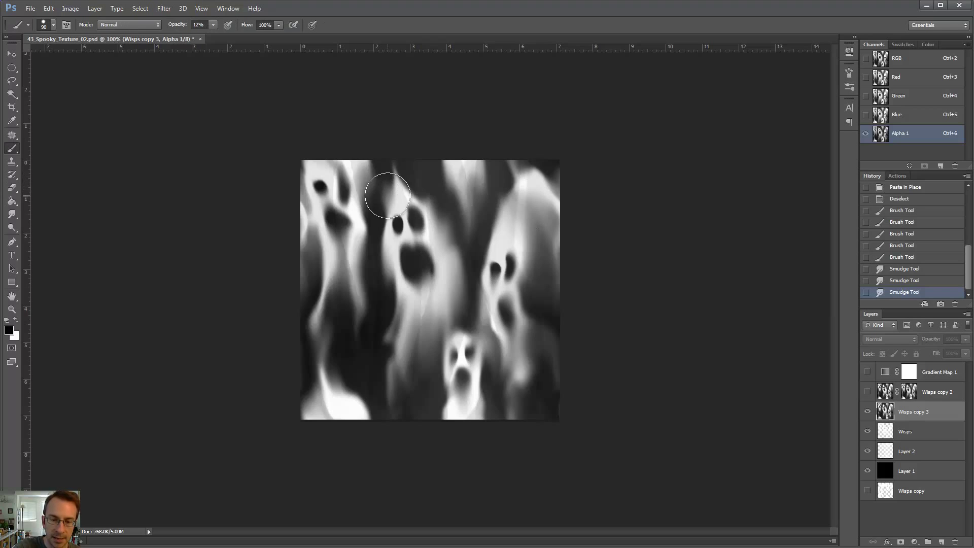
mouse_move(382, 274)
left_mouse_down()
mouse_move(371, 210)
mouse_move(387, 398)
mouse_move(376, 227)
mouse_move(354, 382)
mouse_move(369, 345)
mouse_move(373, 371)
mouse_move(387, 157)
left_mouse_up()
Smudge the dark band and left ghost upward into wisps, pulling a light streak between the ghosts.
key("r")
left_click_drag(376, 208, 372, 152)
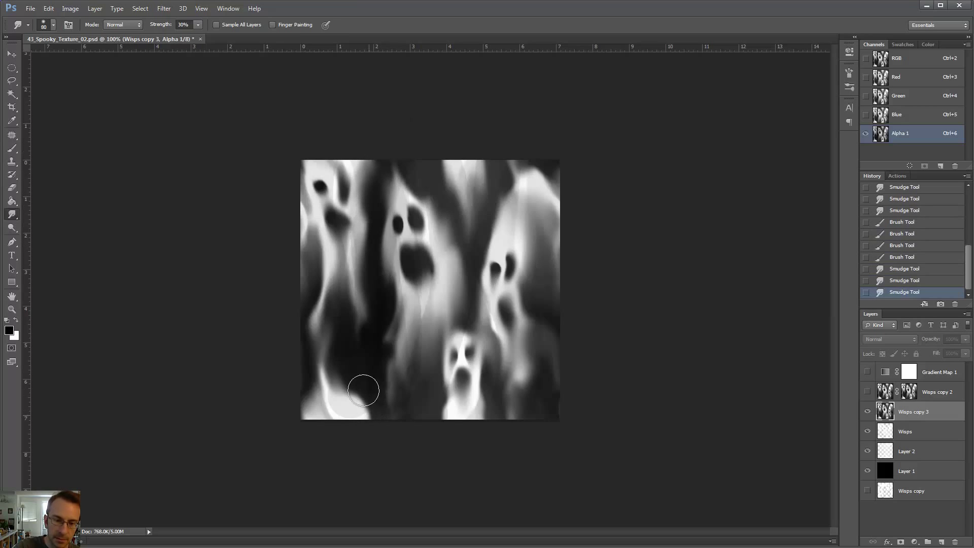
left_click_drag(363, 391, 379, 225)
mouse_move(392, 328)
left_mouse_down()
mouse_move(389, 278)
mouse_move(397, 338)
mouse_move(390, 296)
mouse_move(365, 268)
left_mouse_up()
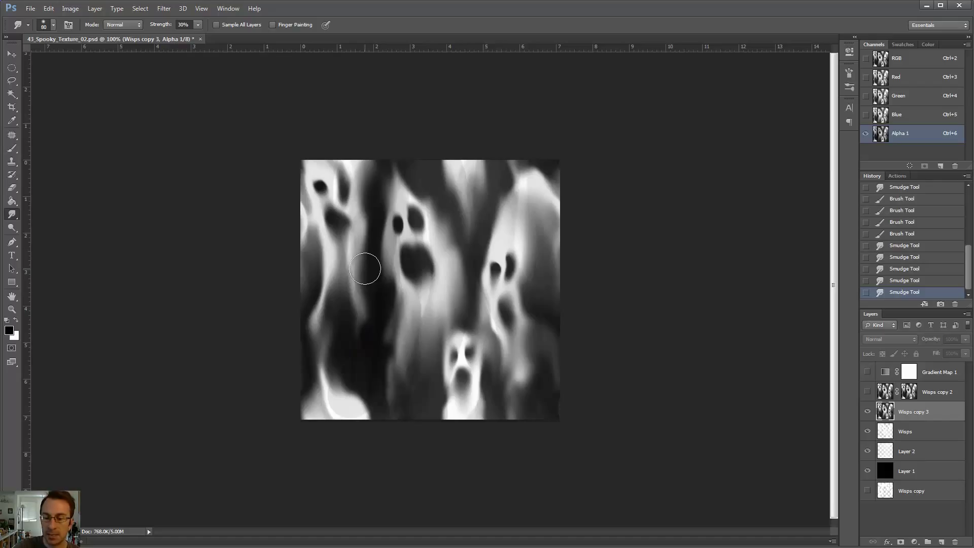
mouse_move(424, 326)
left_mouse_down()
mouse_move(426, 307)
mouse_move(424, 335)
mouse_move(474, 278)
mouse_move(464, 322)
mouse_move(461, 279)
mouse_move(492, 200)
mouse_move(490, 222)
mouse_move(510, 207)
left_mouse_up()
mouse_move(511, 137)
left_mouse_down()
mouse_move(469, 192)
mouse_move(467, 252)
mouse_move(458, 174)
mouse_move(498, 217)
mouse_move(495, 200)
mouse_move(469, 383)
mouse_move(475, 269)
mouse_move(464, 355)
mouse_move(485, 293)
mouse_move(462, 330)
mouse_move(467, 356)
left_mouse_up()
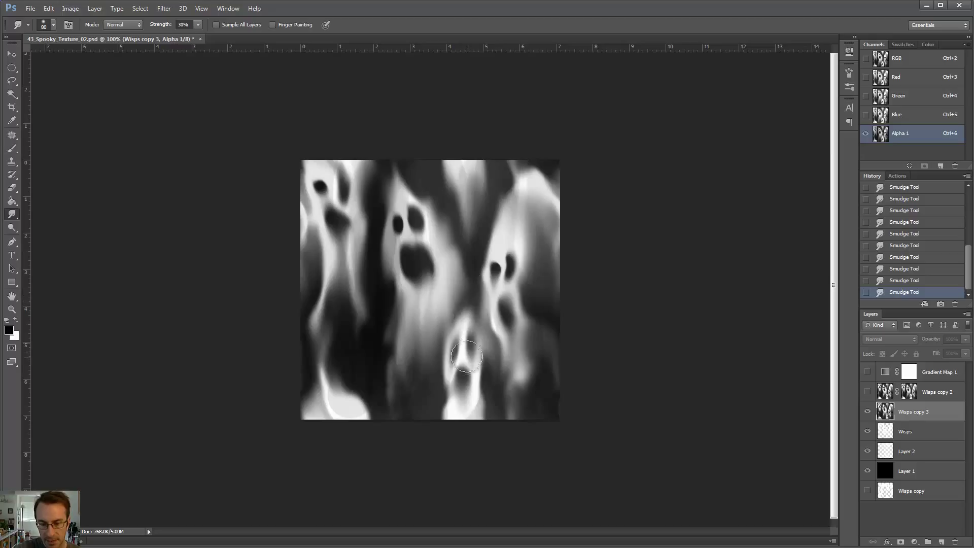
Undo the smudge over the small lower ghost and select the Wisps layer for editing.
key("v")
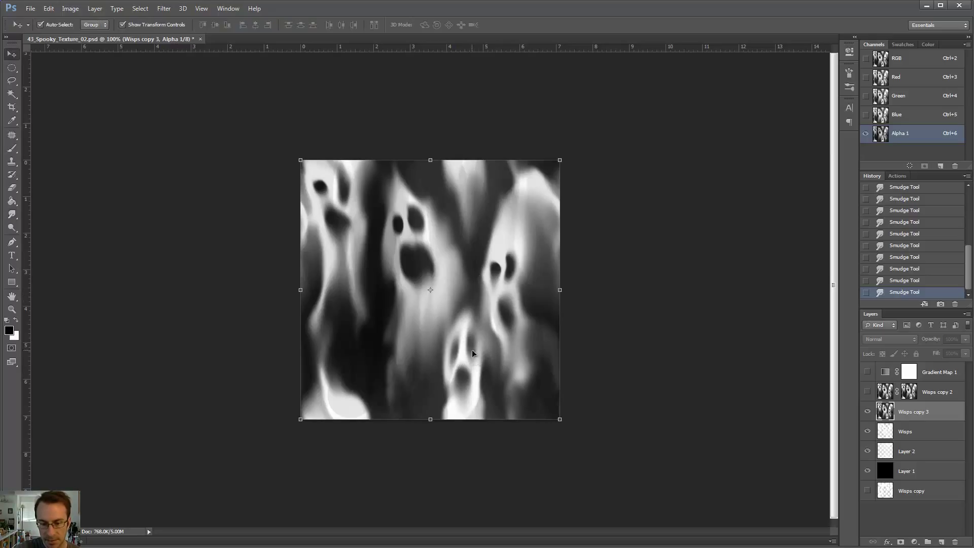
key("ctrl+z")
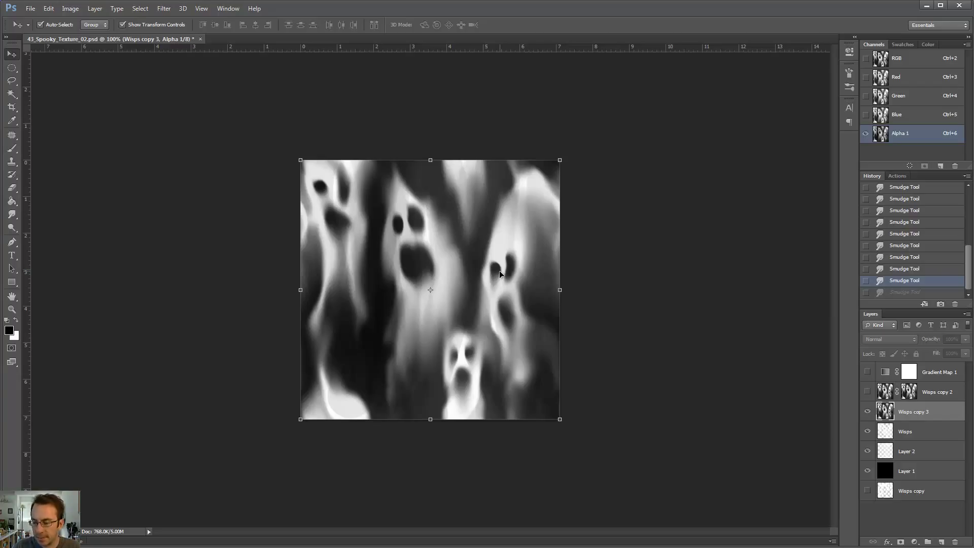
left_click(931, 434)
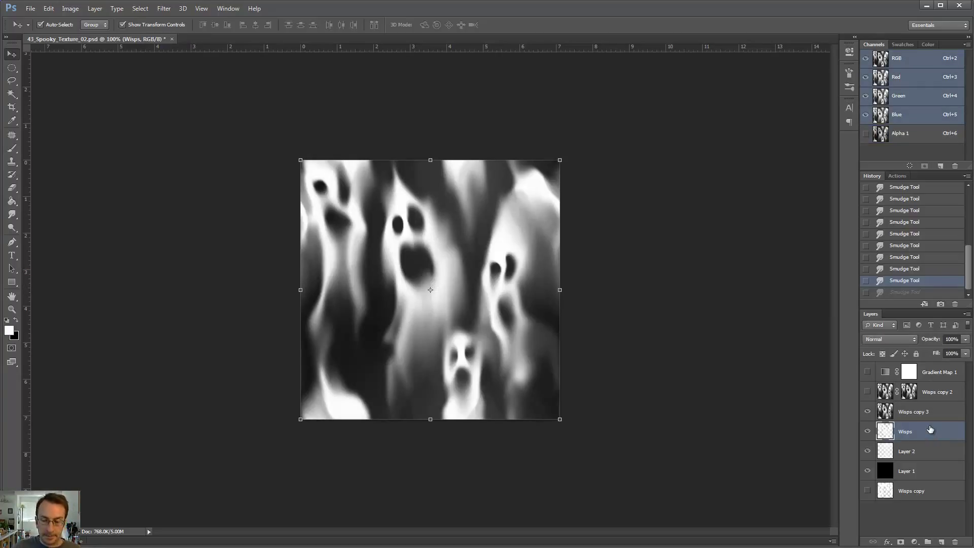